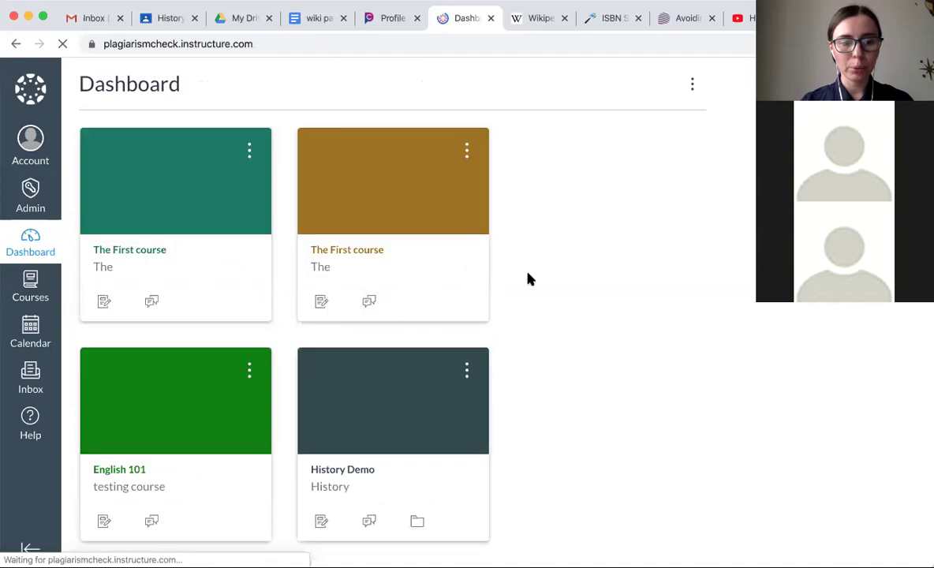
# Open the History Demo course and start creating a new assignment in its assignments area
pyautogui.scroll(-2, 340, 445)
pyautogui.click(338, 390)
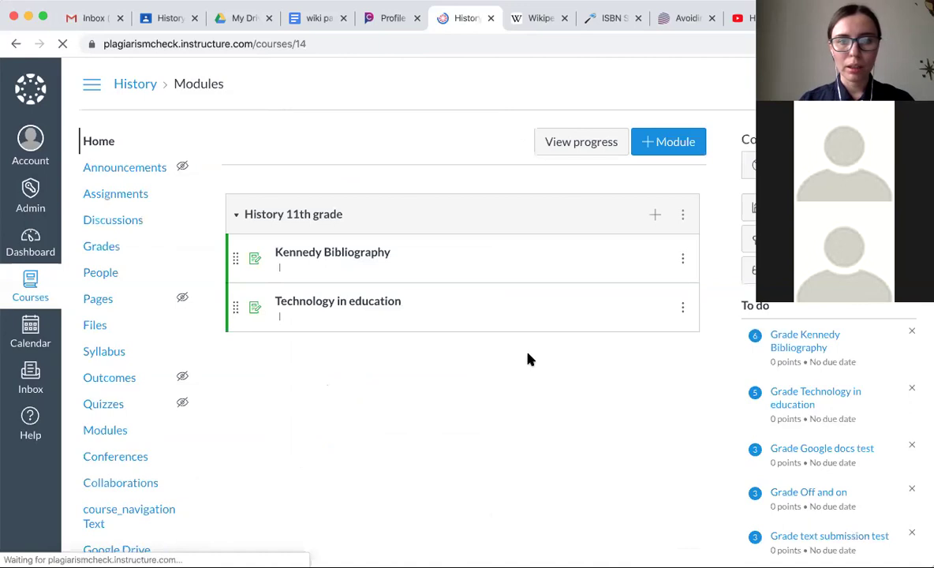
pyautogui.click(110, 199)
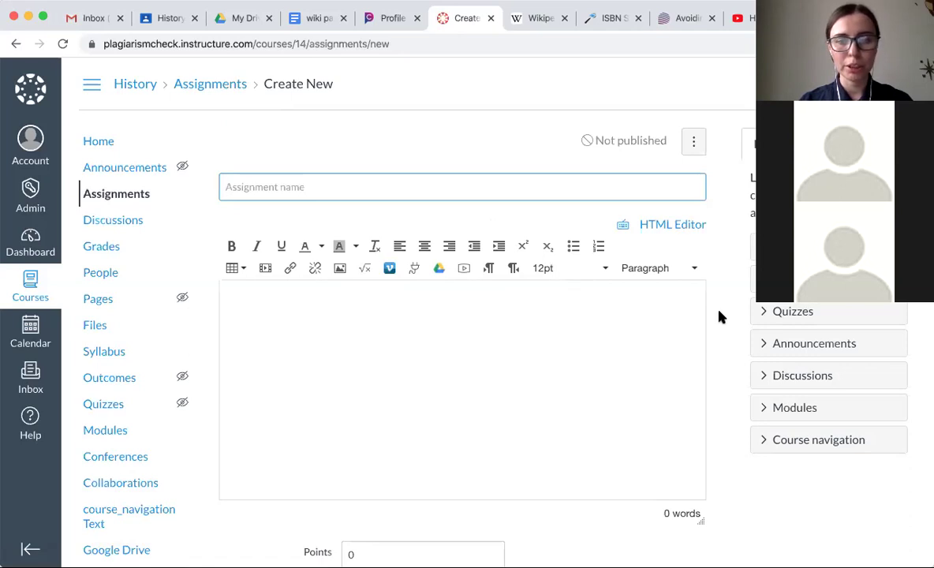
# Allow File Uploads as an online submission option in addition to Text entry for the new assignment
pyautogui.scroll(-4, 720, 316)
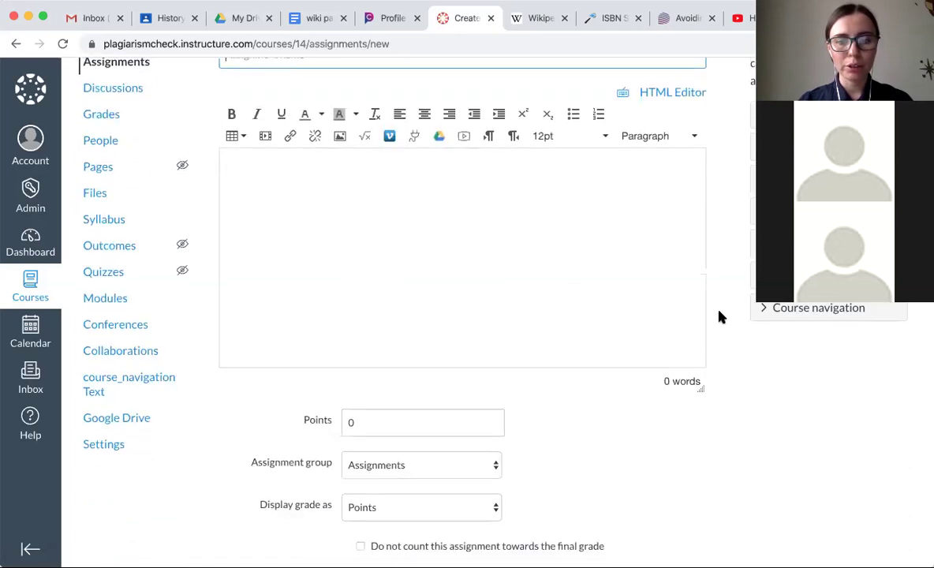
pyautogui.scroll(-8, 719, 315)
pyautogui.scroll(-2, 720, 316)
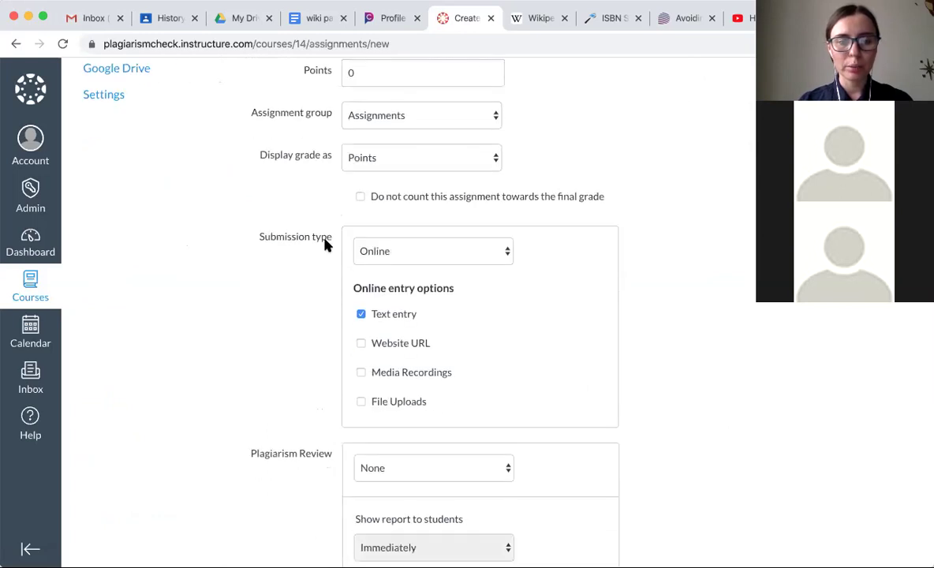
pyautogui.click(401, 404)
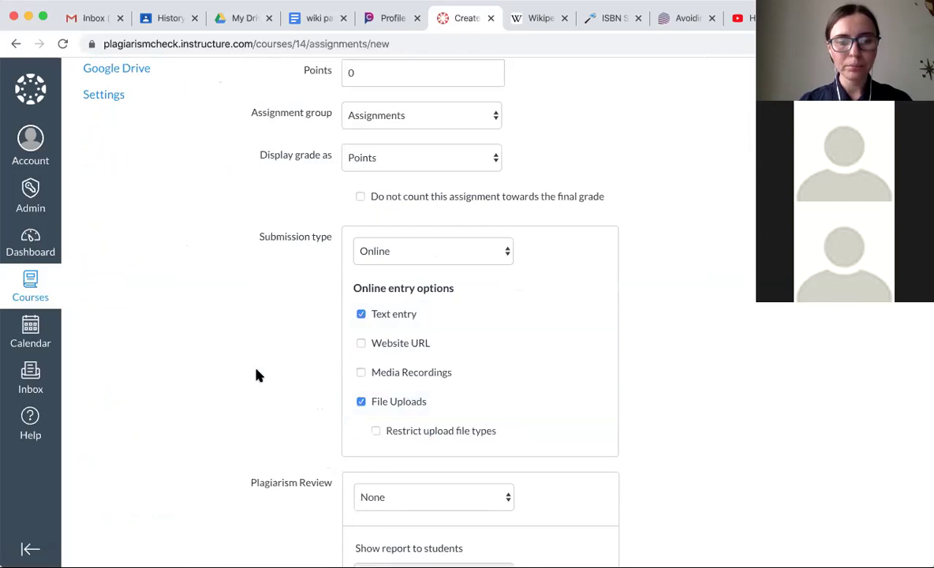
# Set the assignment's Plagiarism Review to plagiarismcheck.org
pyautogui.scroll(-2, 259, 374)
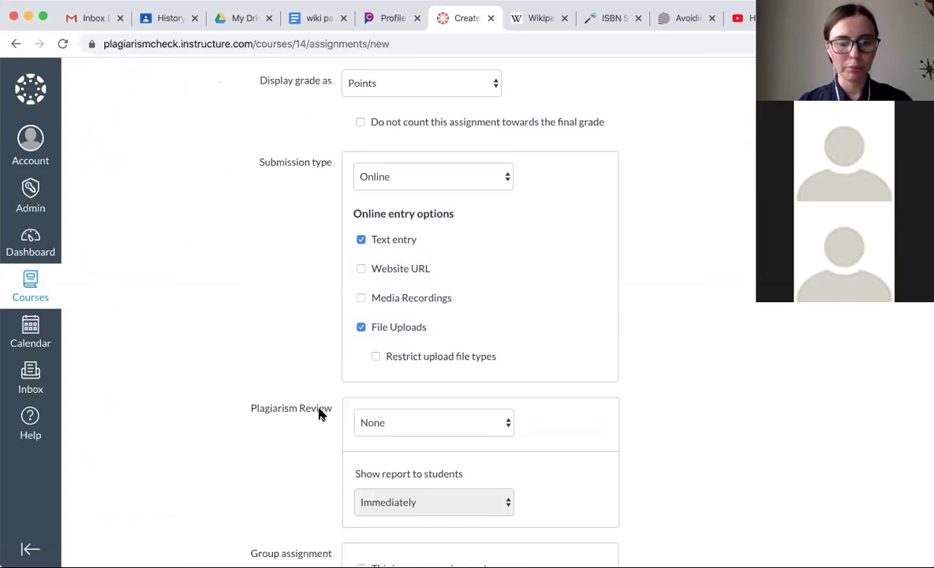
pyautogui.scroll(-2, 331, 403)
pyautogui.click(399, 361)
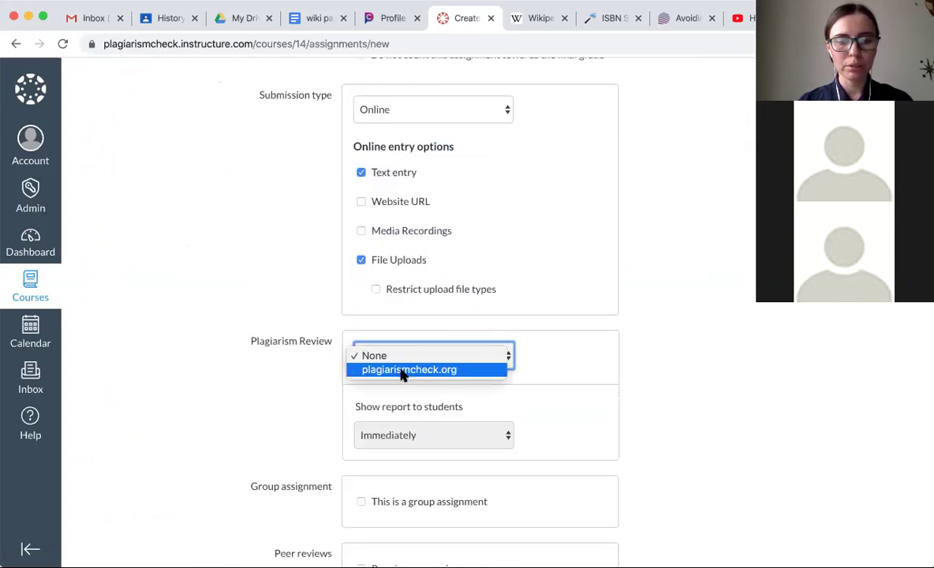
pyautogui.click(401, 371)
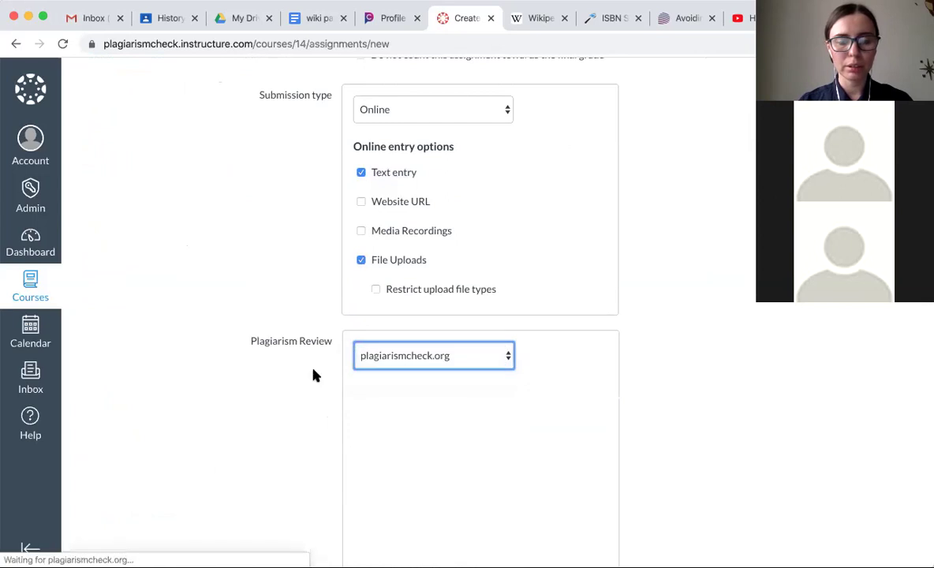
# Examine the available options for when the plagiarism report is shown to students, keeping Immediately
pyautogui.scroll(-3, 314, 375)
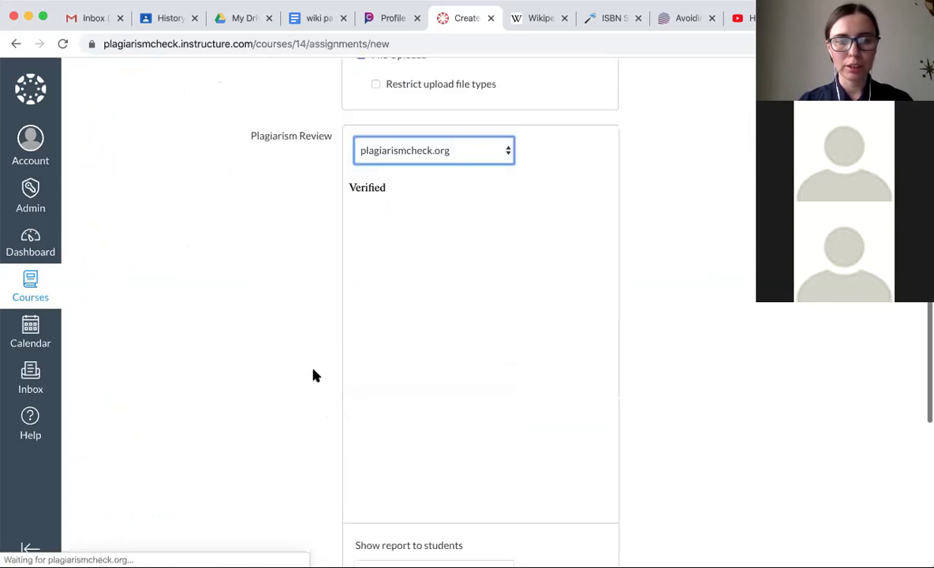
pyautogui.scroll(-3, 313, 375)
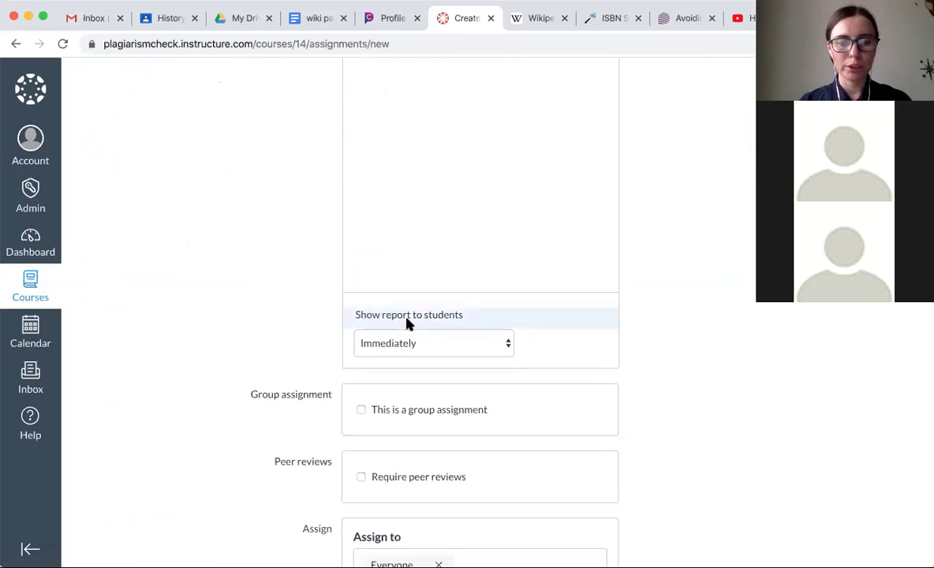
pyautogui.click(420, 344)
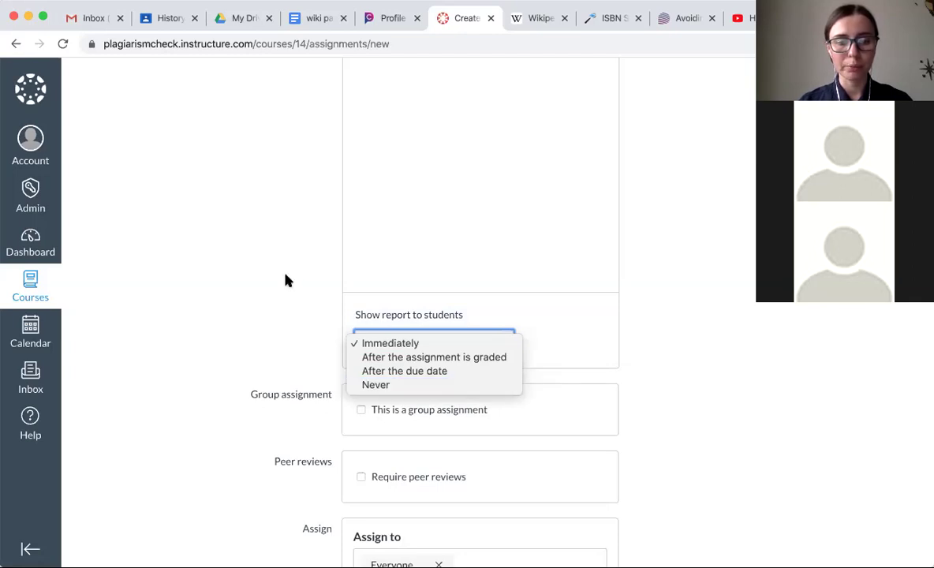
pyautogui.press('Escape')
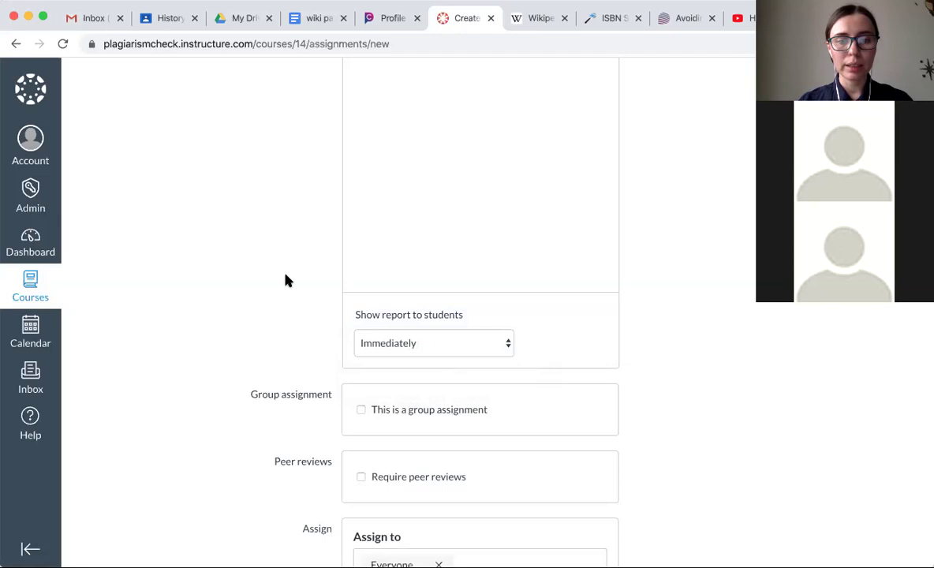
# Look over the new assignment form, from the name and description to the plagiarism review, group, peer review and assignee settings
pyautogui.scroll(5, 288, 281)
pyautogui.scroll(3, 288, 281)
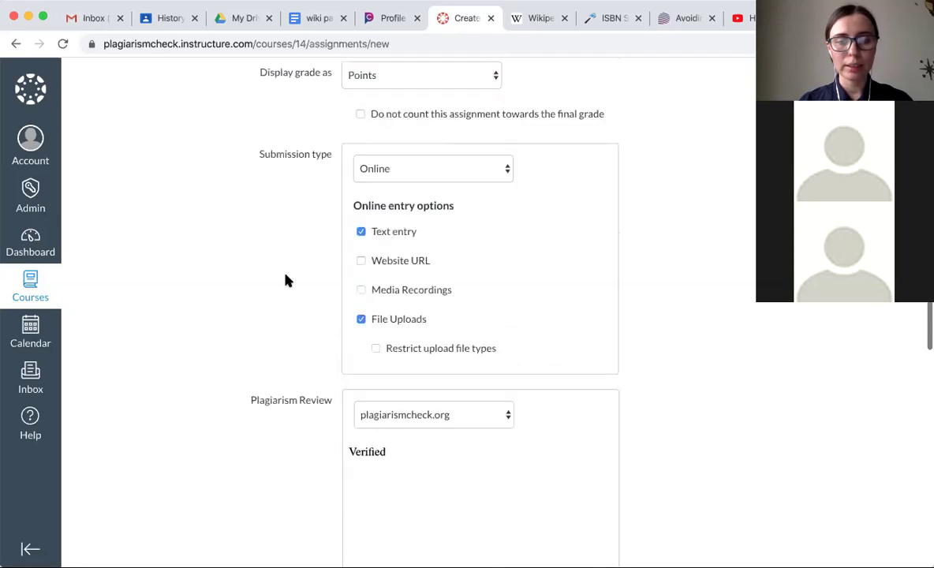
pyautogui.scroll(6, 285, 281)
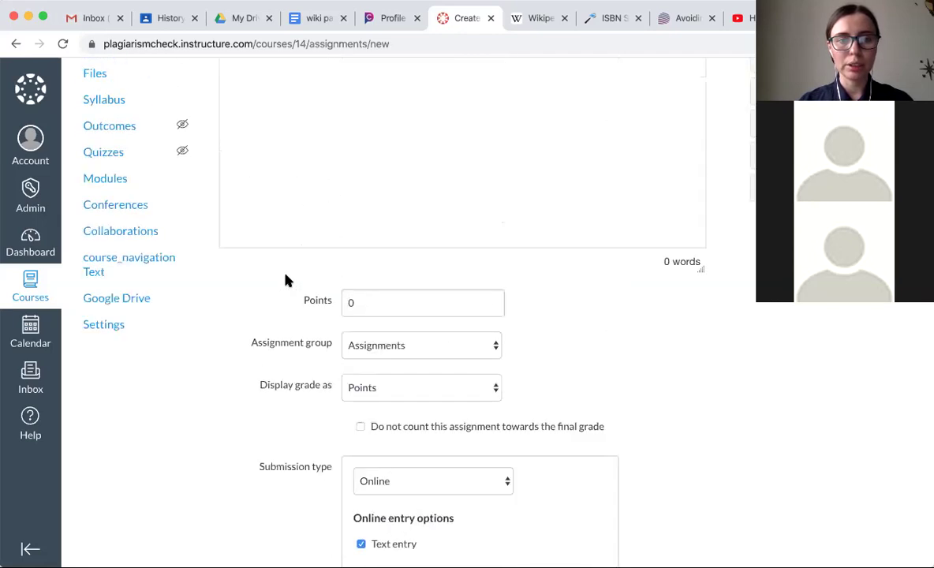
pyautogui.scroll(1, 285, 274)
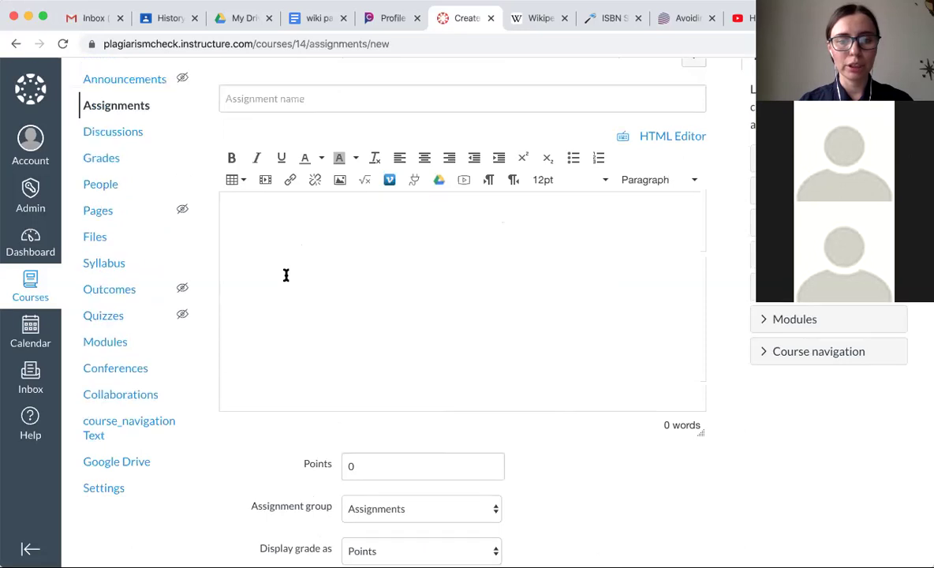
pyautogui.scroll(-8, 286, 276)
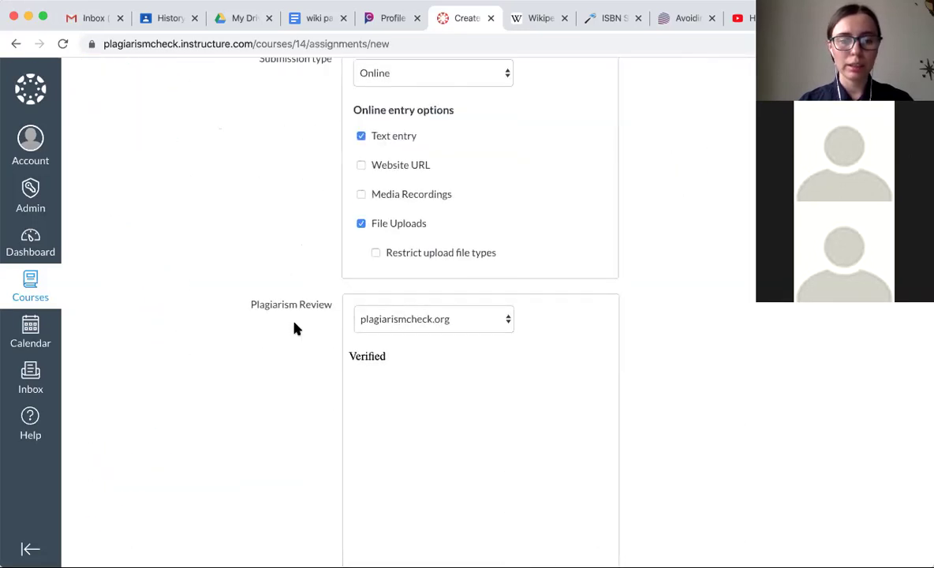
pyautogui.scroll(-5, 297, 328)
pyautogui.scroll(-2, 298, 336)
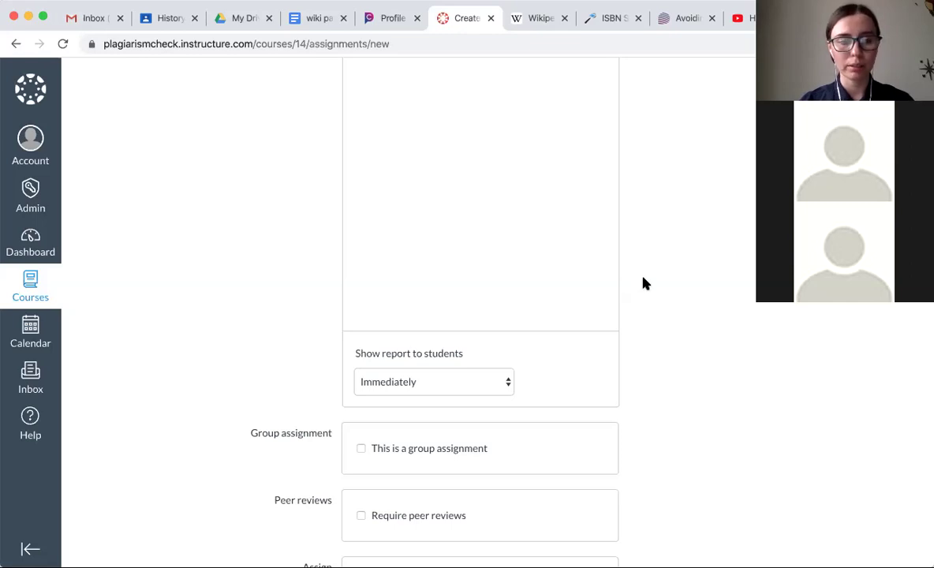
pyautogui.scroll(-3, 643, 282)
pyautogui.scroll(10, 643, 283)
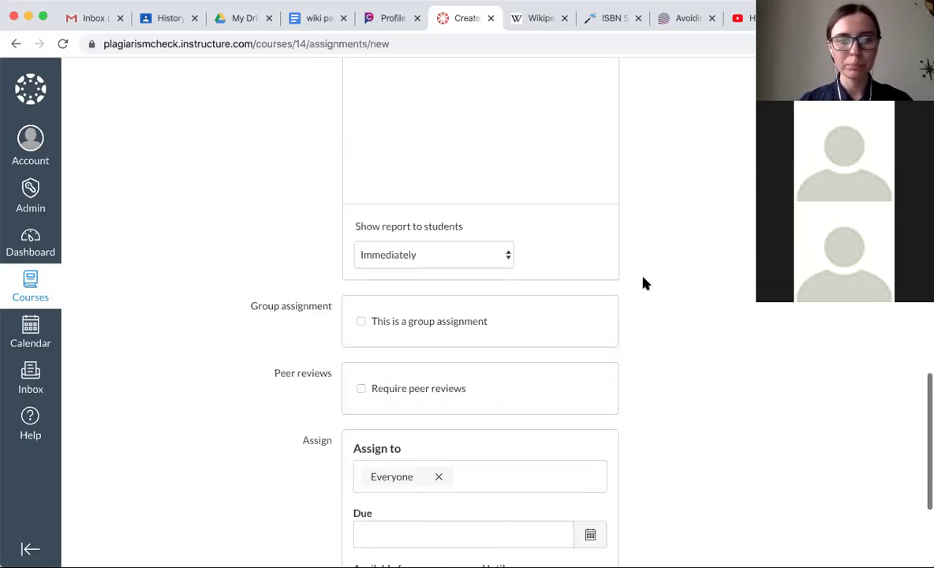
pyautogui.scroll(3, 643, 279)
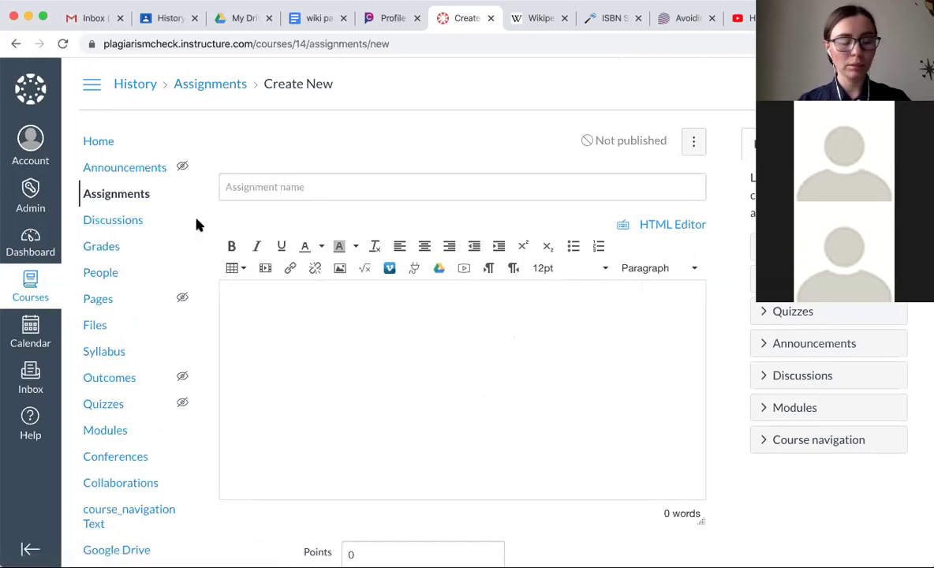
# Open the course gradebook and bring up the first student's Kennedy Bibliography submission for grading
pyautogui.click(89, 249)
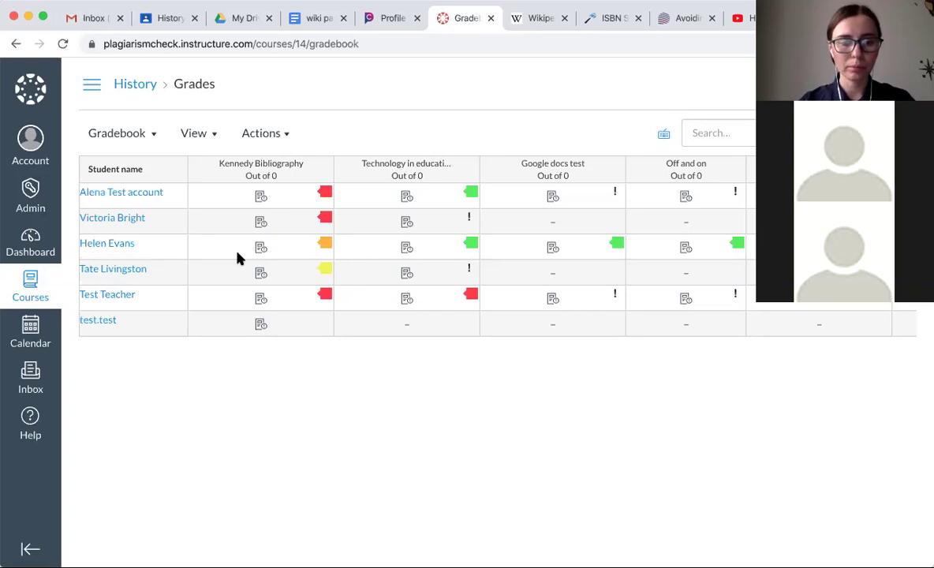
pyautogui.click(289, 196)
pyautogui.click(321, 198)
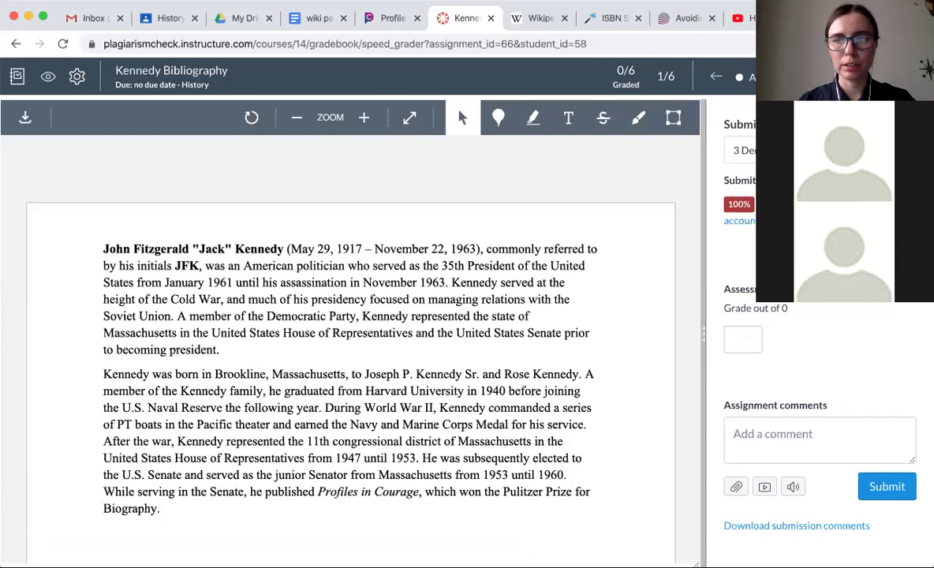
# Advance through the Kennedy Bibliography submissions to the fourth student and open that submission's plagiarism report
pyautogui.press('j')
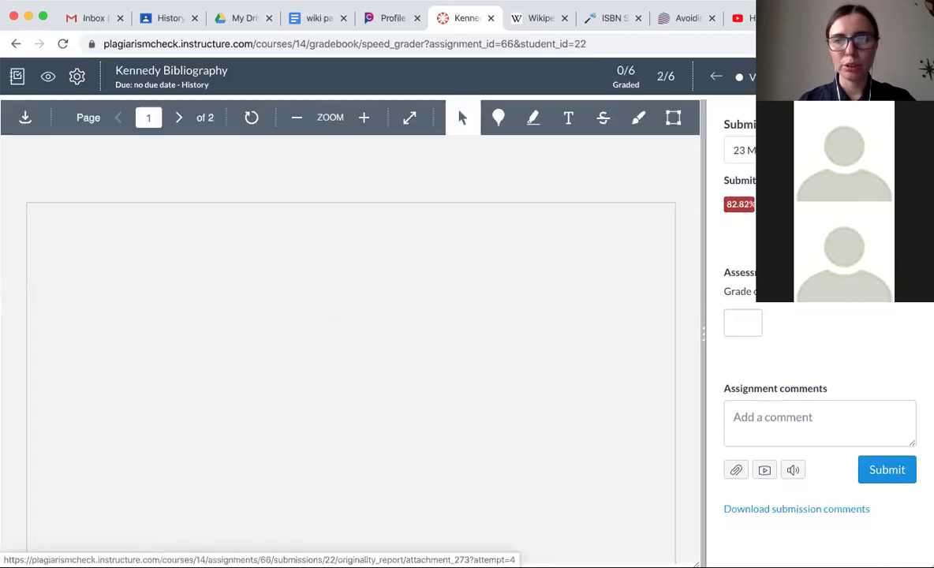
pyautogui.press('j')
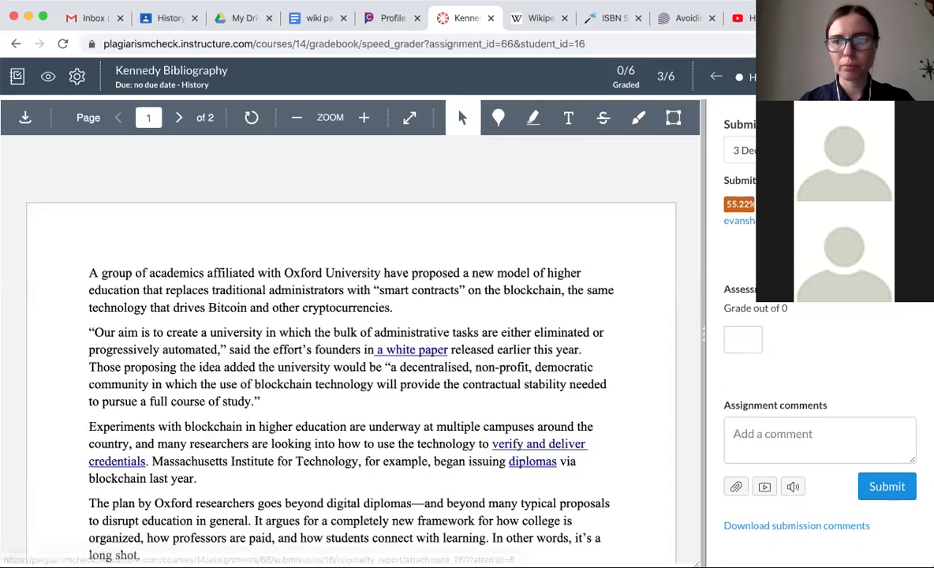
pyautogui.press('j')
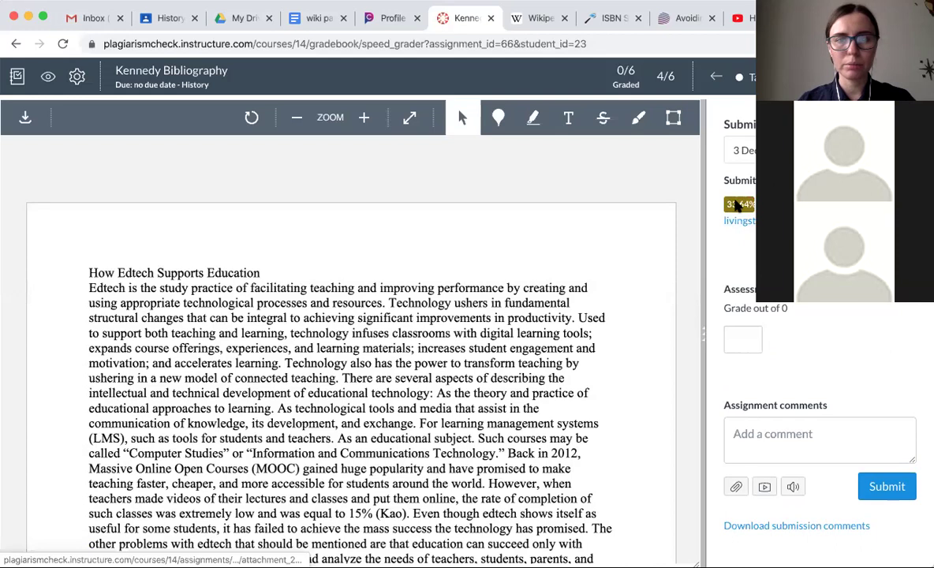
pyautogui.click(735, 206)
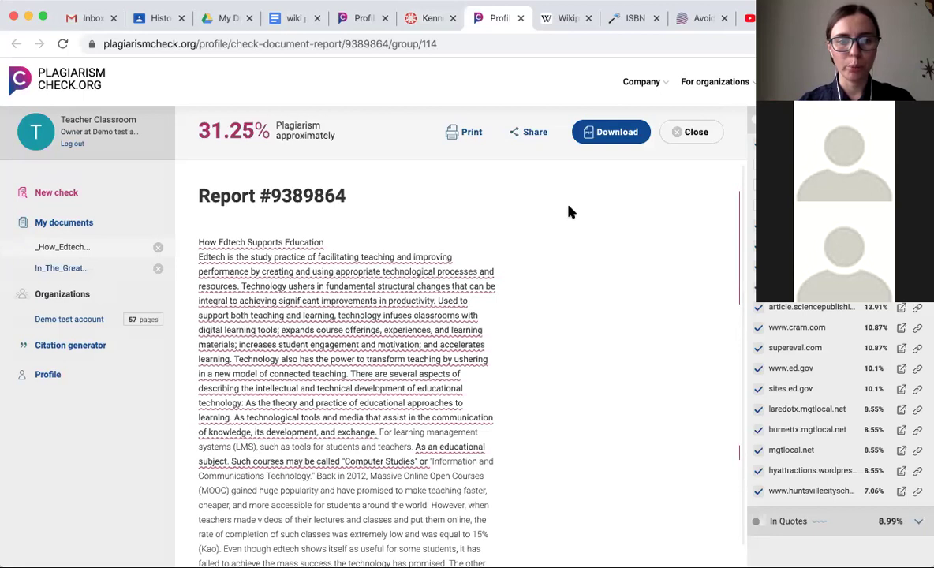
# Look over the start of the plagiarism report and include the In Quotes matches in its plagiarism score
pyautogui.scroll(-2, 571, 211)
pyautogui.scroll(1, 571, 212)
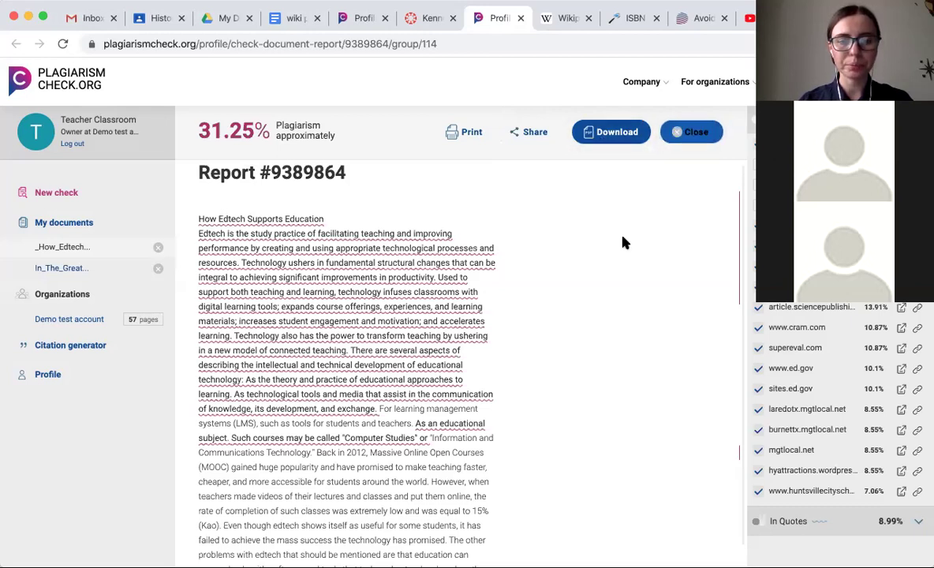
pyautogui.click(777, 471)
pyautogui.click(712, 323)
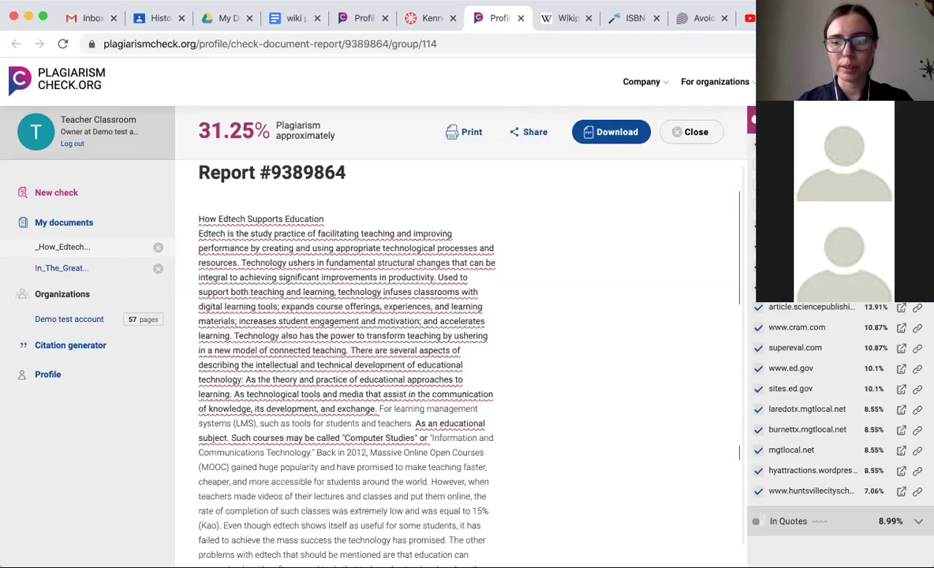
pyautogui.click(769, 531)
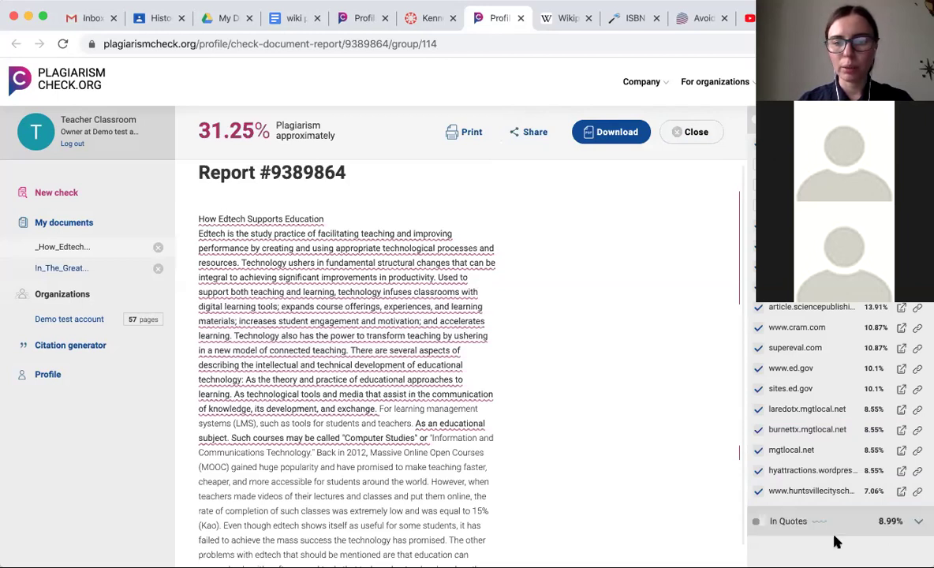
pyautogui.click(759, 522)
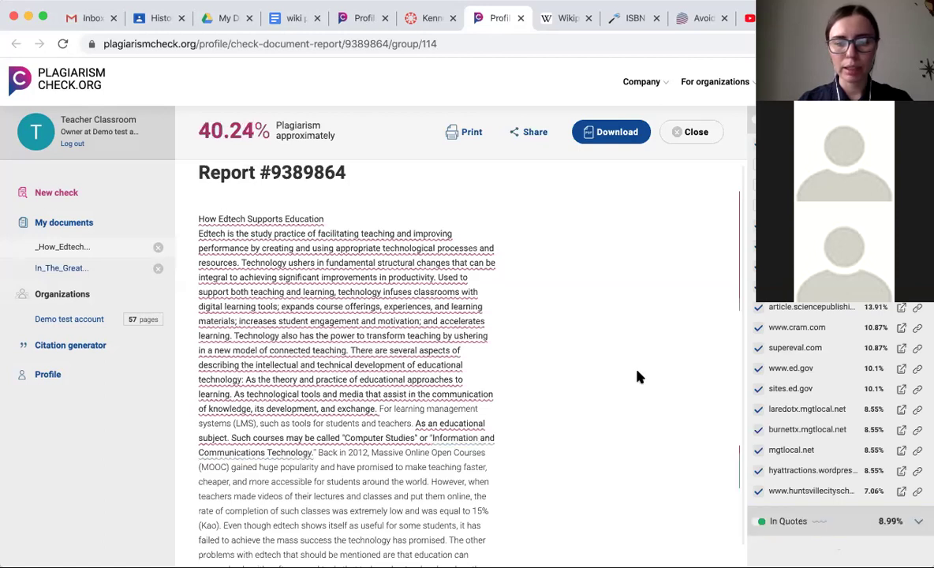
# Examine the quoted passage just above Works Cited by highlighting the In Quotes matches in the report text
pyautogui.scroll(-15, 639, 377)
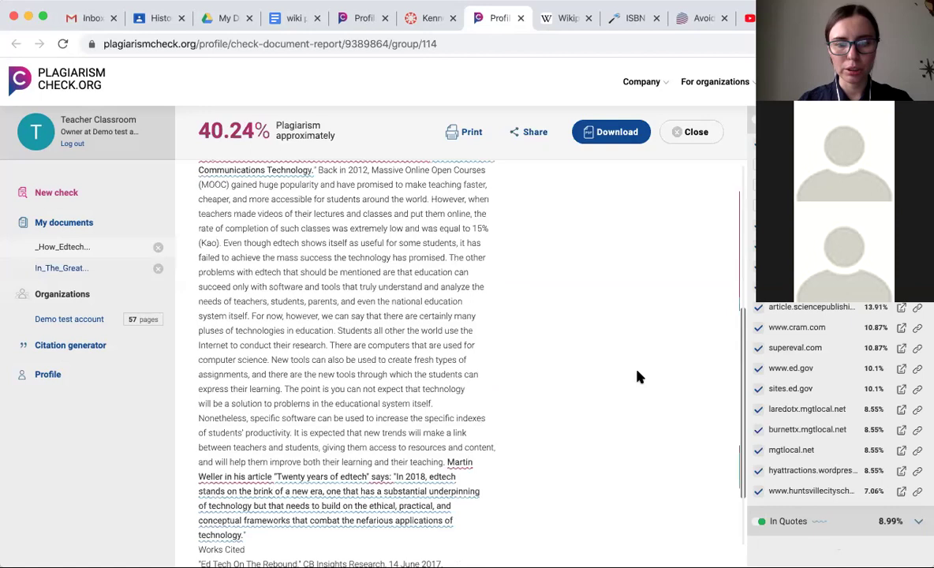
pyautogui.tripleClick(418, 405)
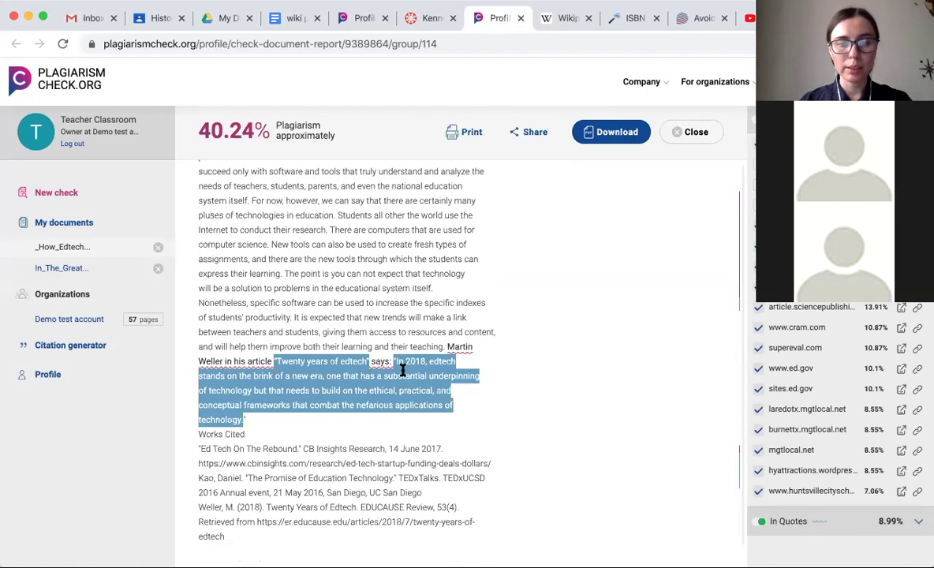
pyautogui.click(892, 530)
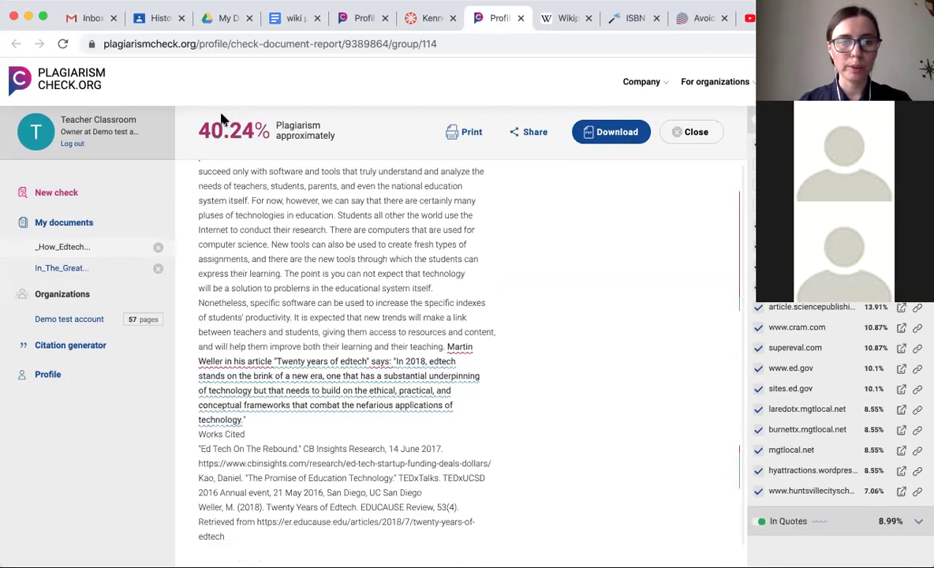
# Switch the In Quotes matches off and on again to compare the score, and return to the start of the report
pyautogui.click(758, 524)
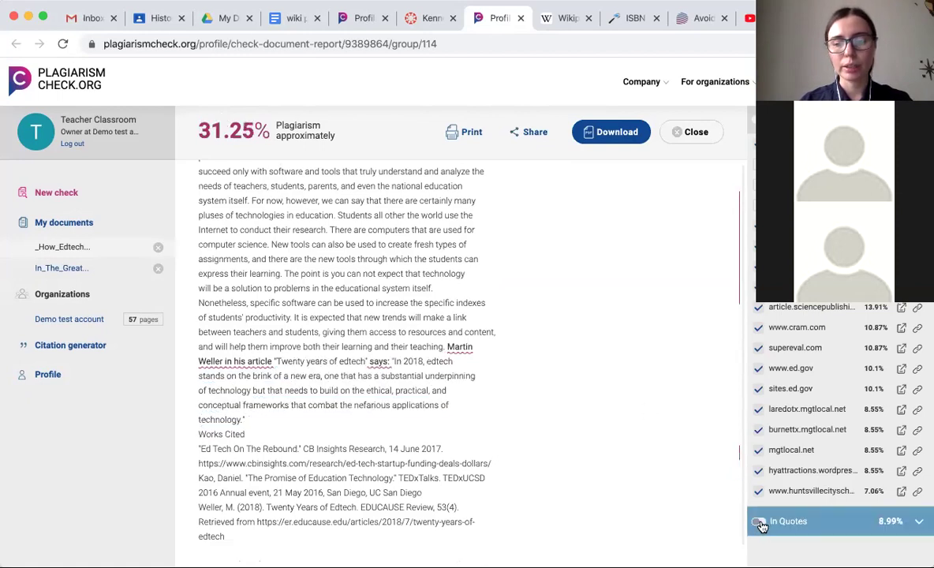
pyautogui.click(757, 524)
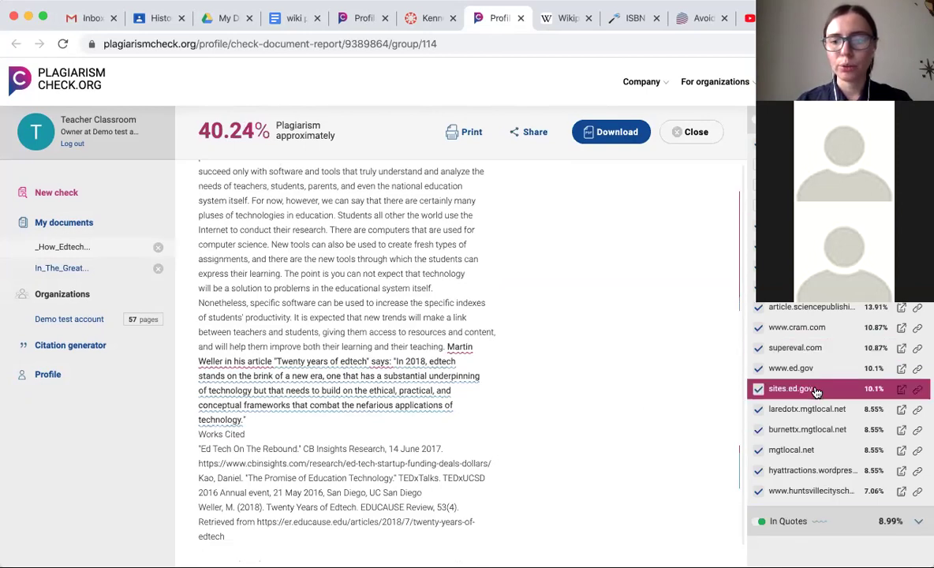
pyautogui.scroll(5, 615, 276)
pyautogui.scroll(3, 615, 276)
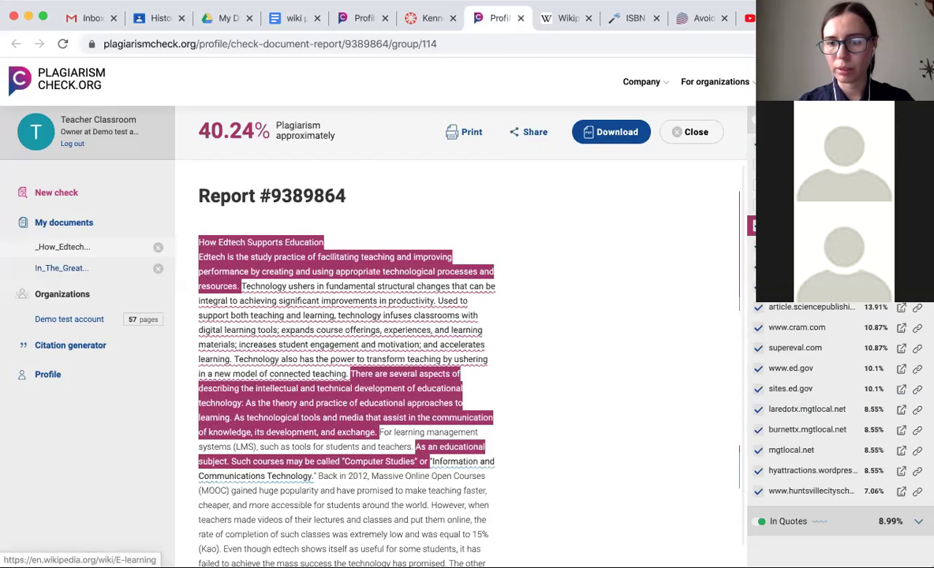
# Open the E-learning Wikipedia source from the report and read its Definition section, returning to the start of the article
pyautogui.click(626, 245)
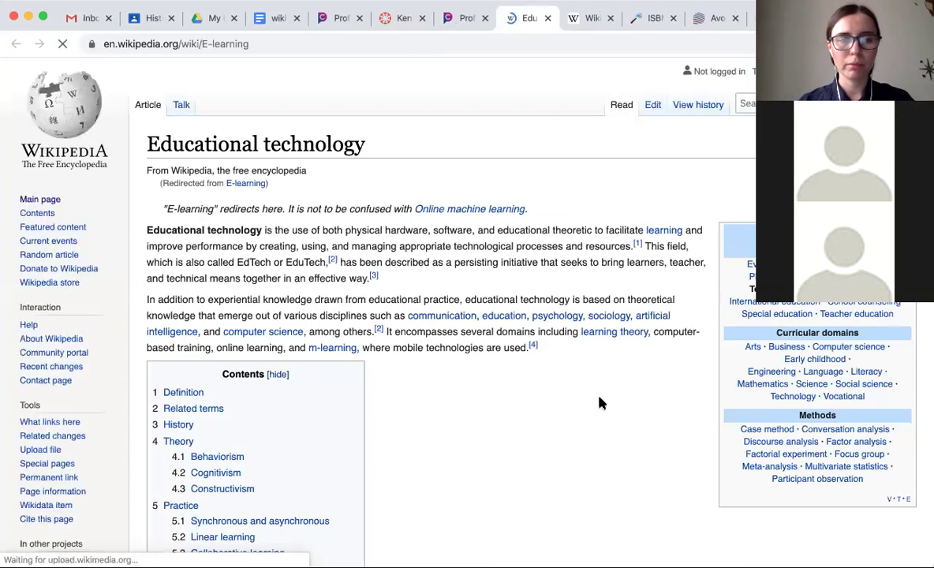
pyautogui.scroll(-15, 599, 403)
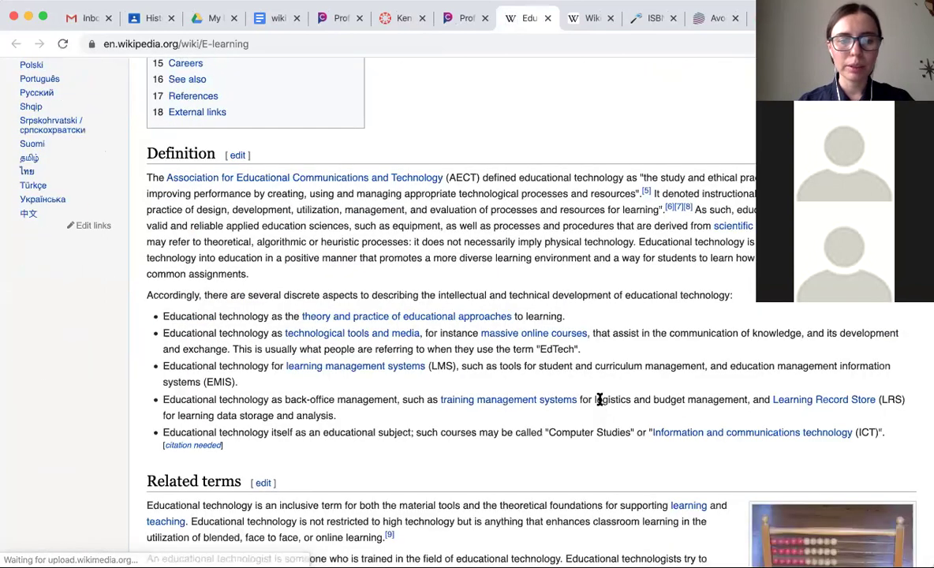
pyautogui.scroll(-4, 600, 404)
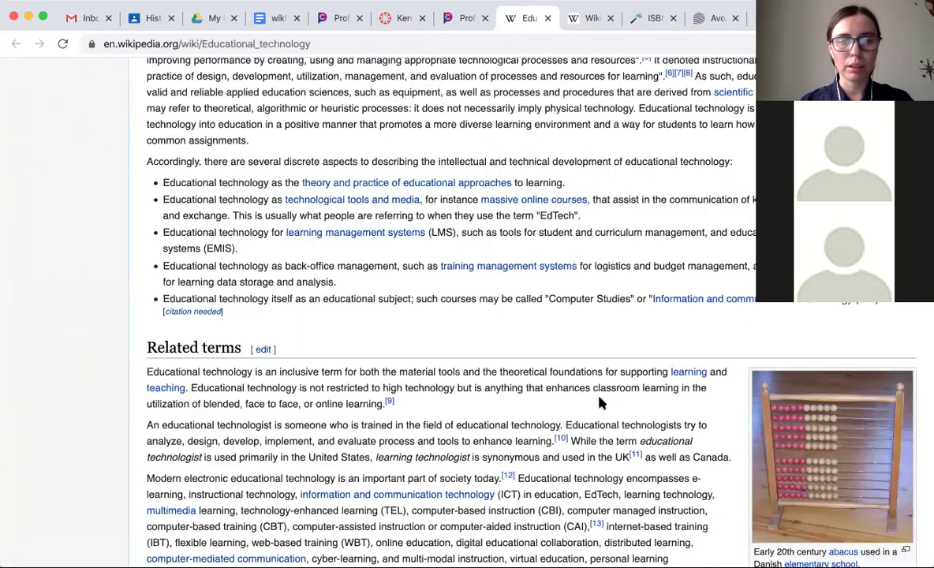
pyautogui.scroll(15, 600, 403)
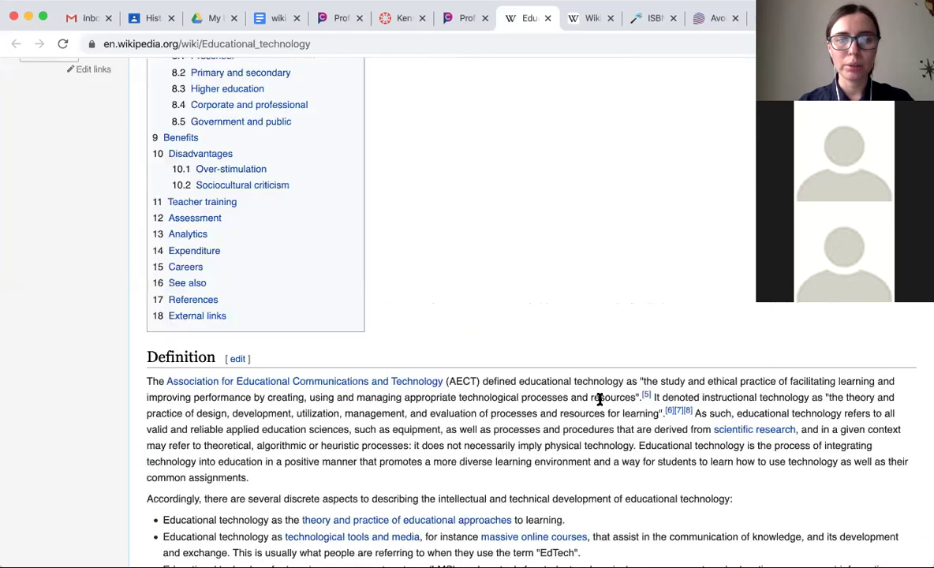
pyautogui.scroll(10, 600, 403)
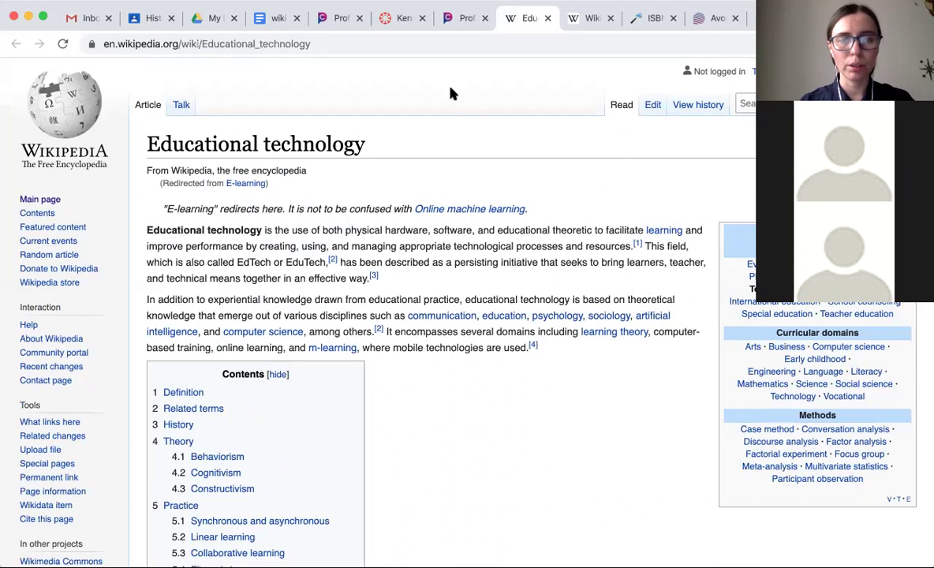
# View the highlighted copy of the E-learning source and mark the matched sentence beginning "Accordingly, there are several discrete aspects"
pyautogui.click(460, 24)
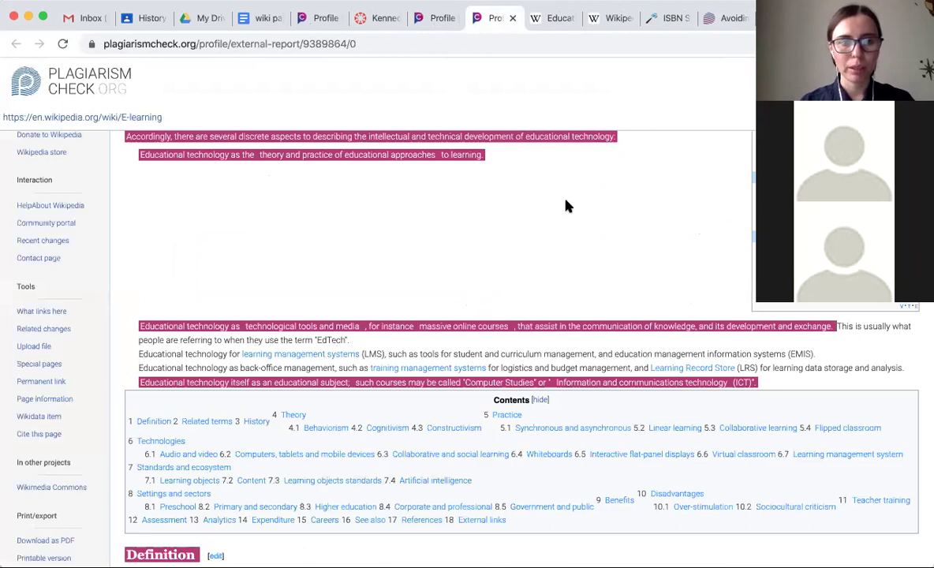
pyautogui.scroll(-2, 565, 206)
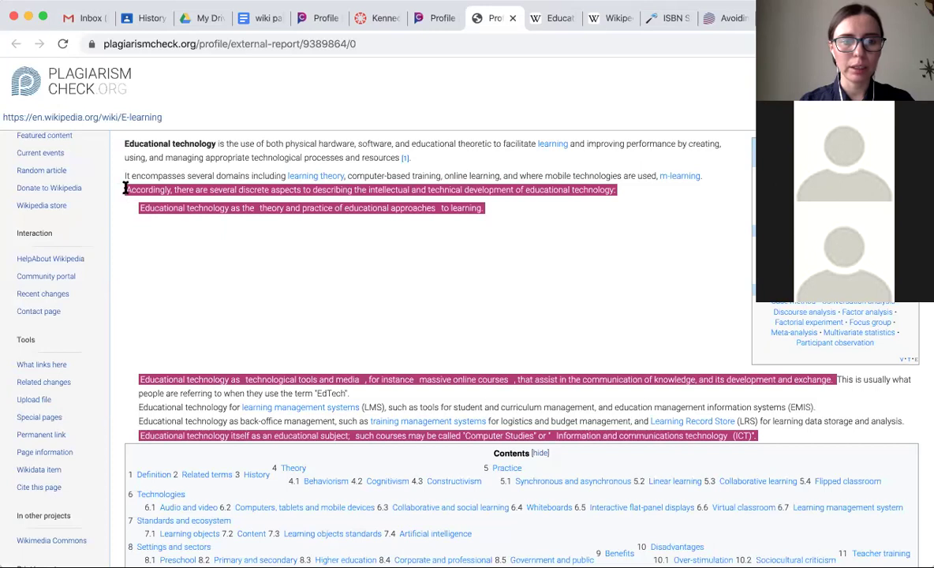
pyautogui.tripleClick(322, 188)
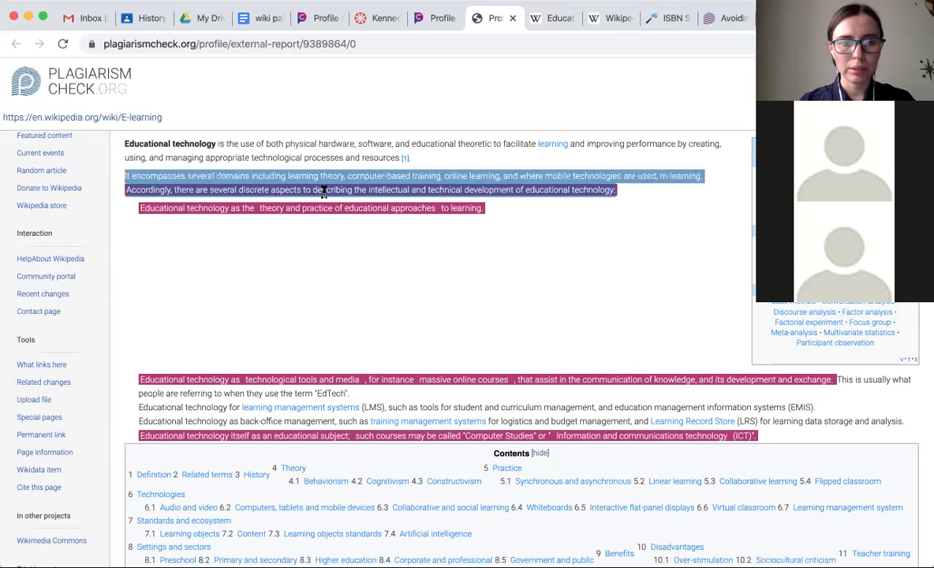
pyautogui.click(354, 202)
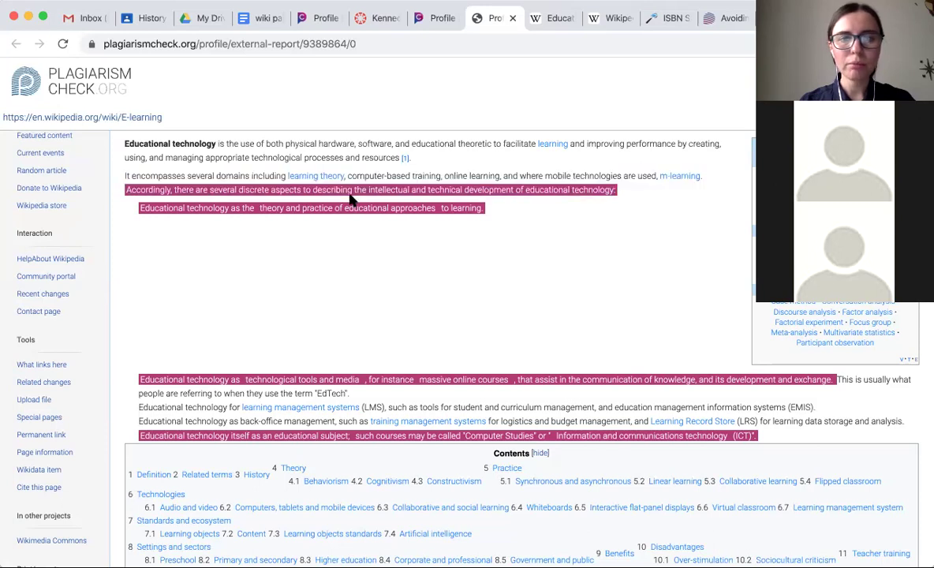
# Return to the student's plagiarism report and examine the highlighted passages in its opening paragraph
pyautogui.click(433, 19)
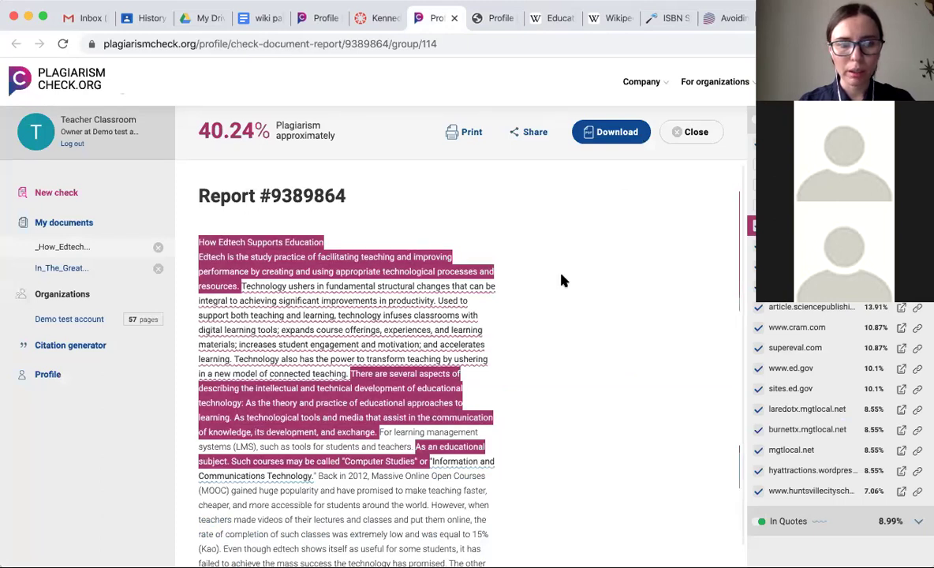
pyautogui.scroll(-2, 561, 280)
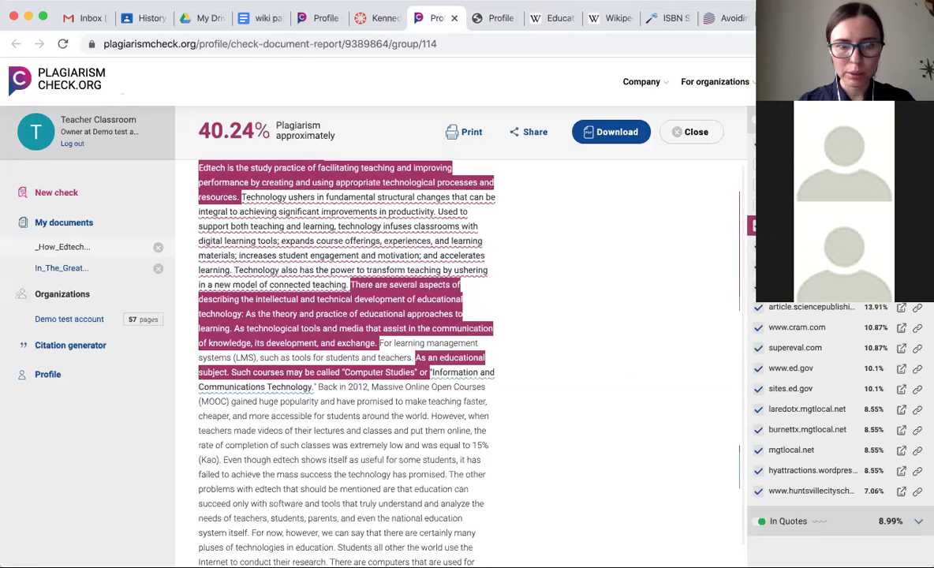
pyautogui.scroll(1, 635, 263)
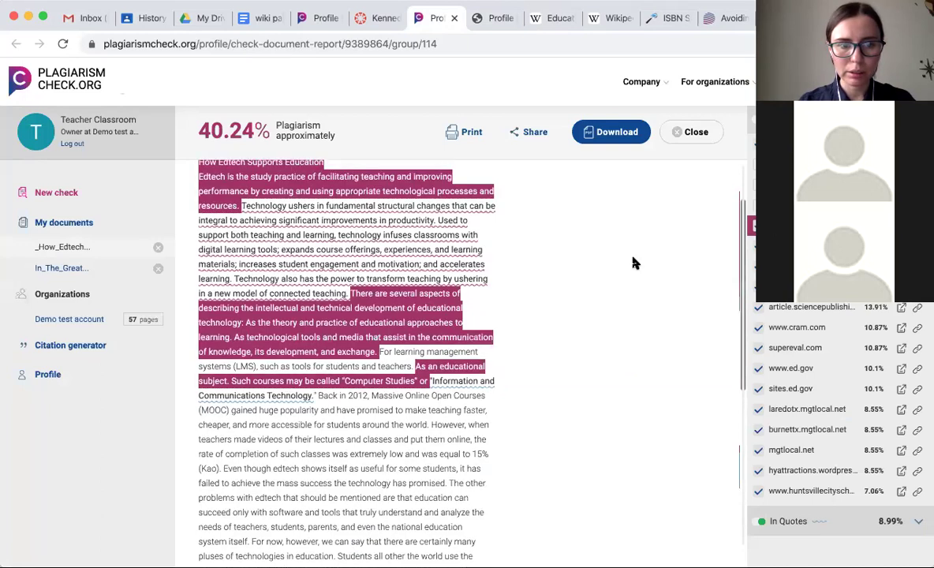
pyautogui.scroll(-8, 635, 263)
pyautogui.scroll(3, 635, 263)
pyautogui.scroll(4, 635, 263)
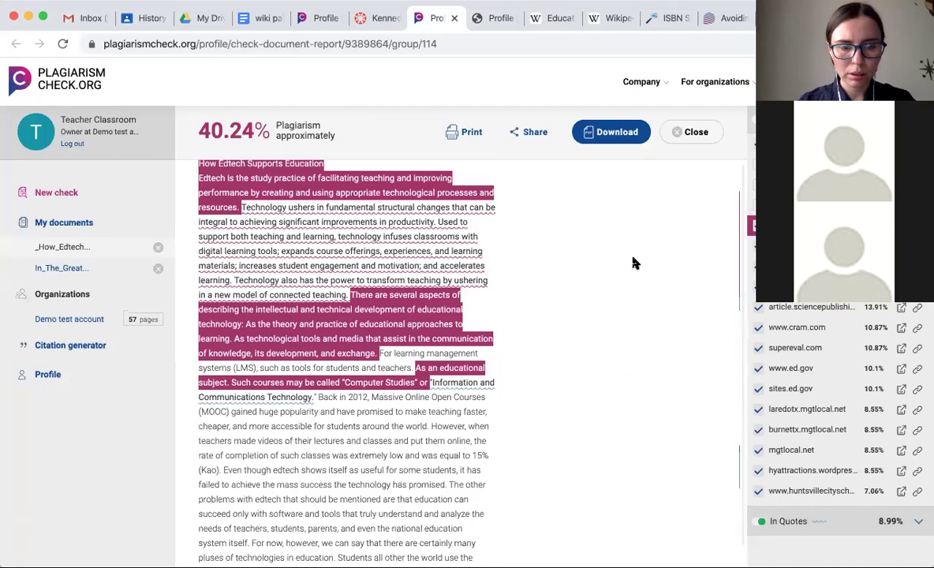
# Copy "Educational technology as the" from the highlighted source copy and search the student's report for it
pyautogui.click(481, 18)
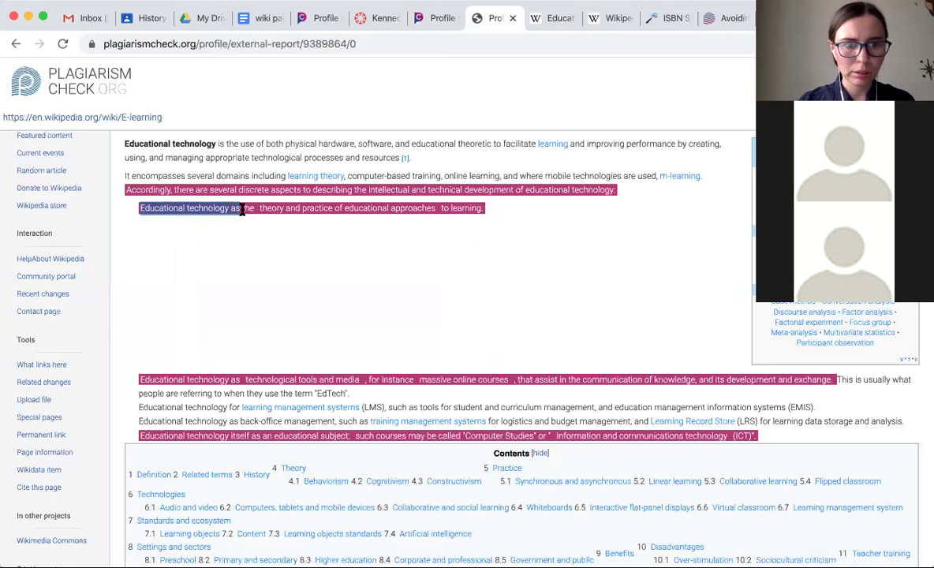
pyautogui.moveTo(242, 209); pyautogui.dragTo(255, 209)
pyautogui.press('super+c')
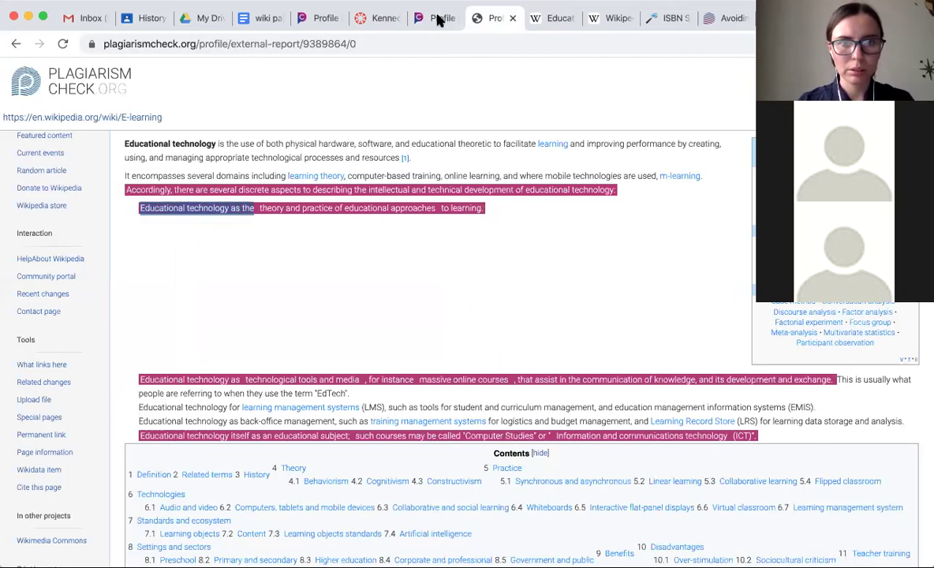
pyautogui.hotkey('ctrl', 'shift', 'Tab')
pyautogui.press('super+f')
pyautogui.press('super+v')
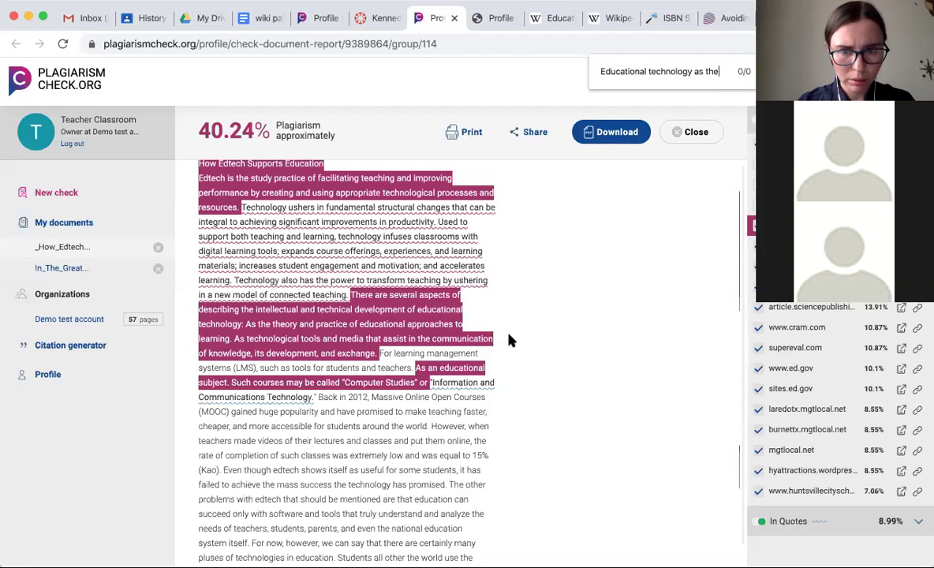
pyautogui.scroll(1, 508, 340)
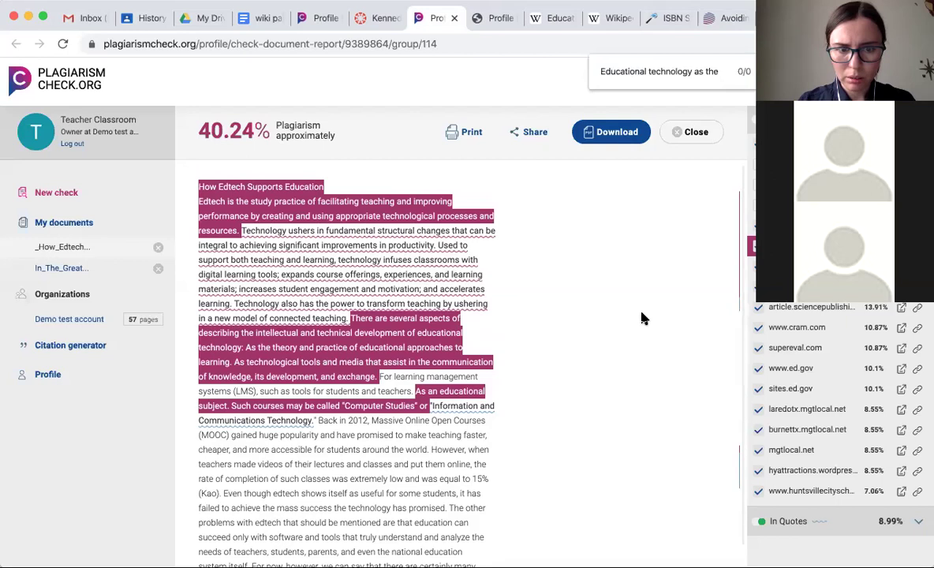
# Shorten the search text to "Educationa" and go through its occurrences in the report, back to the first one
pyautogui.press('BackSpace')
pyautogui.press('BackSpace')
pyautogui.press('BackSpace')
pyautogui.press('BackSpace')
pyautogui.press('BackSpace')
pyautogui.press('BackSpace')
pyautogui.press('BackSpace')
pyautogui.press('BackSpace')
pyautogui.press('BackSpace')
pyautogui.press('BackSpace')
pyautogui.press('BackSpace')
pyautogui.press('BackSpace')
pyautogui.press('BackSpace')
pyautogui.press('BackSpace')
pyautogui.press('BackSpace')
pyautogui.press('BackSpace')
pyautogui.press('BackSpace')
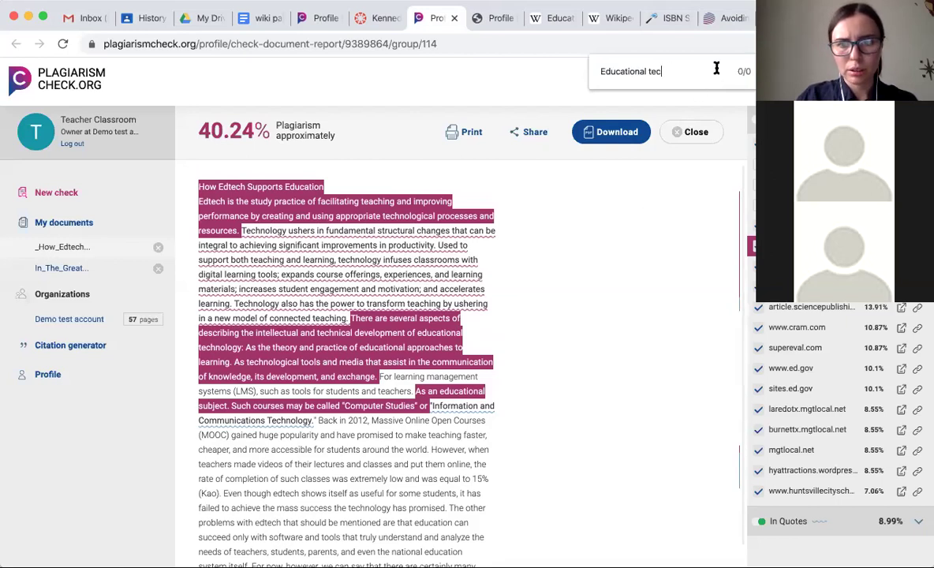
pyautogui.press('BackSpace')
pyautogui.press('BackSpace')
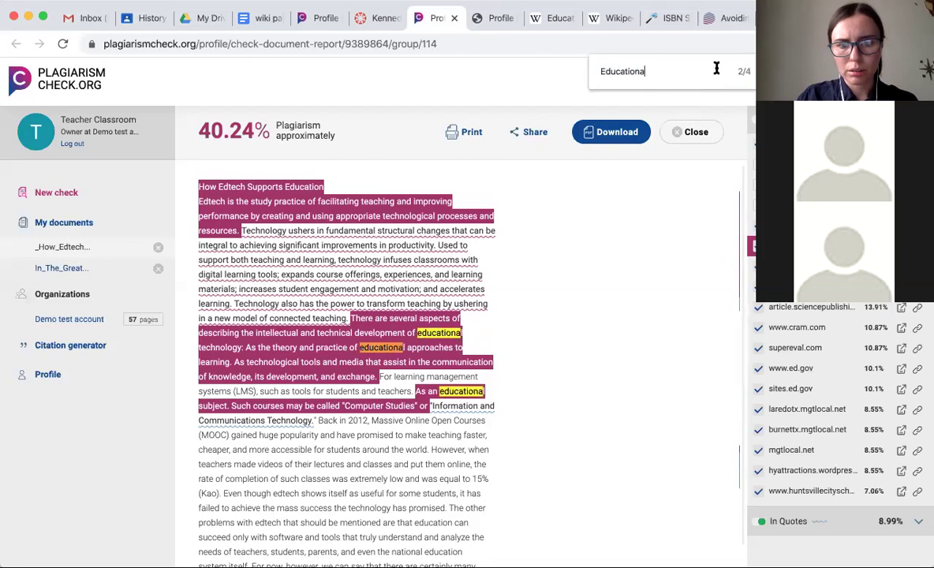
pyautogui.press('Return')
pyautogui.press('Return')
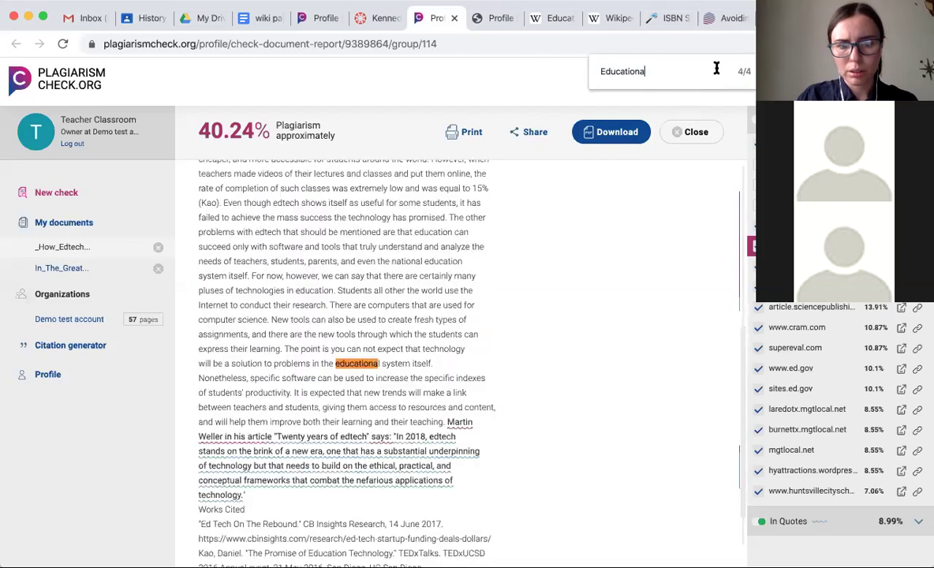
pyautogui.press('Return')
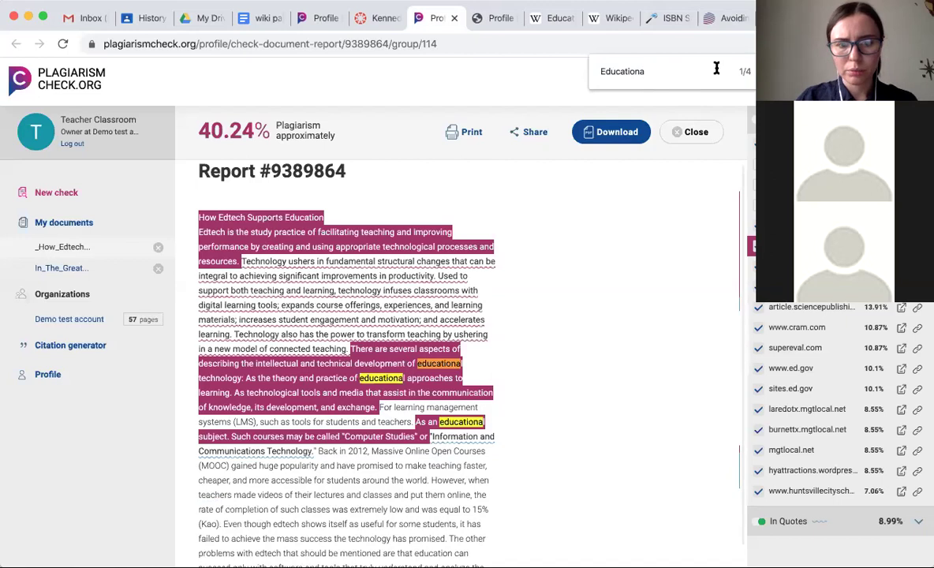
# Examine the highlighted matches in the E-learning source copy down to the History section, and return to Definition
pyautogui.click(482, 17)
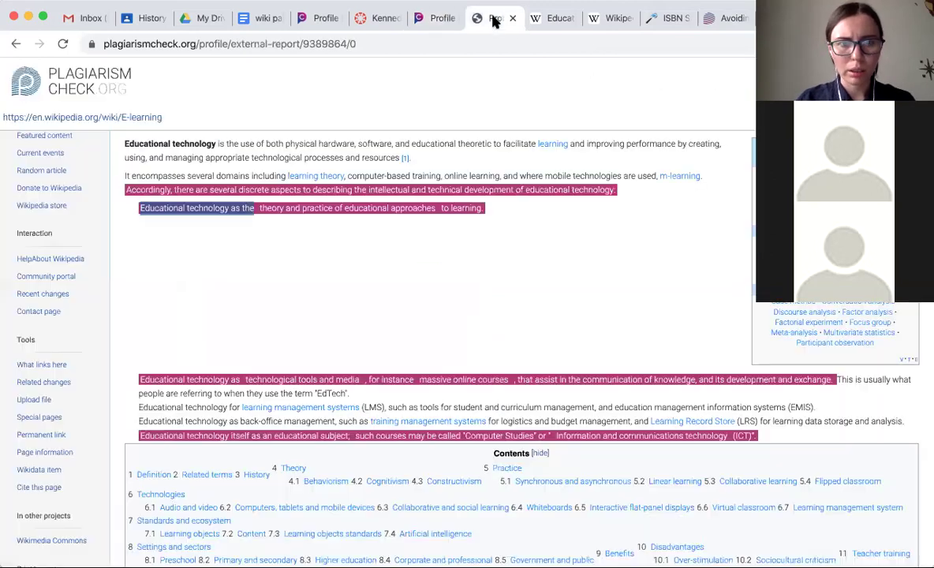
pyautogui.scroll(-3, 451, 299)
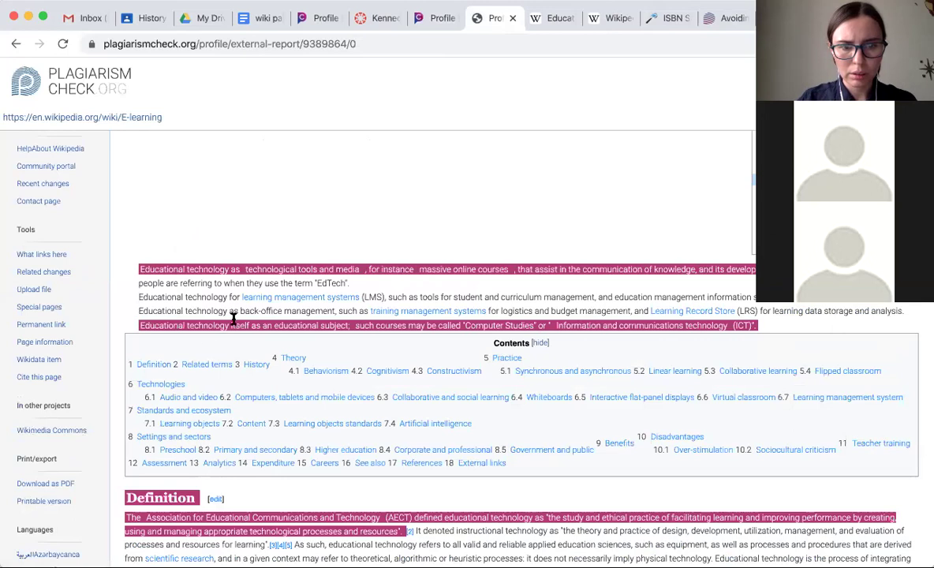
pyautogui.scroll(-6, 144, 325)
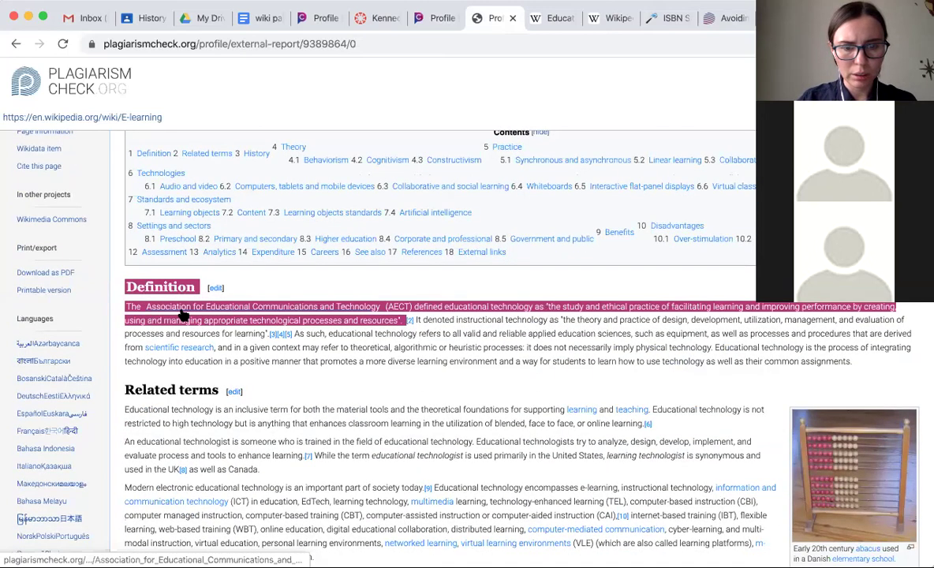
pyautogui.scroll(-10, 182, 314)
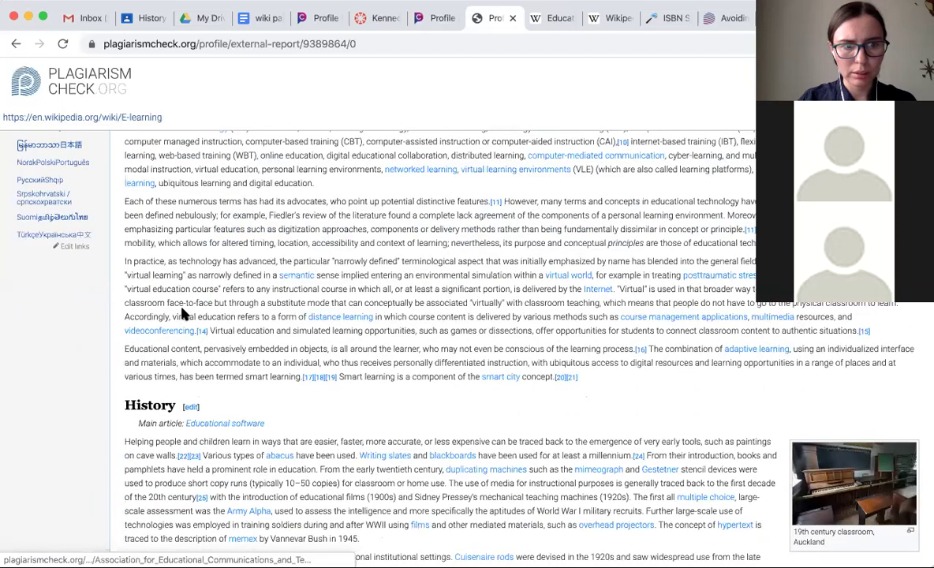
pyautogui.scroll(4, 181, 313)
pyautogui.scroll(5, 181, 309)
# Copy "the study and ethical practice" from the source's Definition section and search the student's report for it
pyautogui.moveTo(127, 305); pyautogui.dragTo(379, 304)
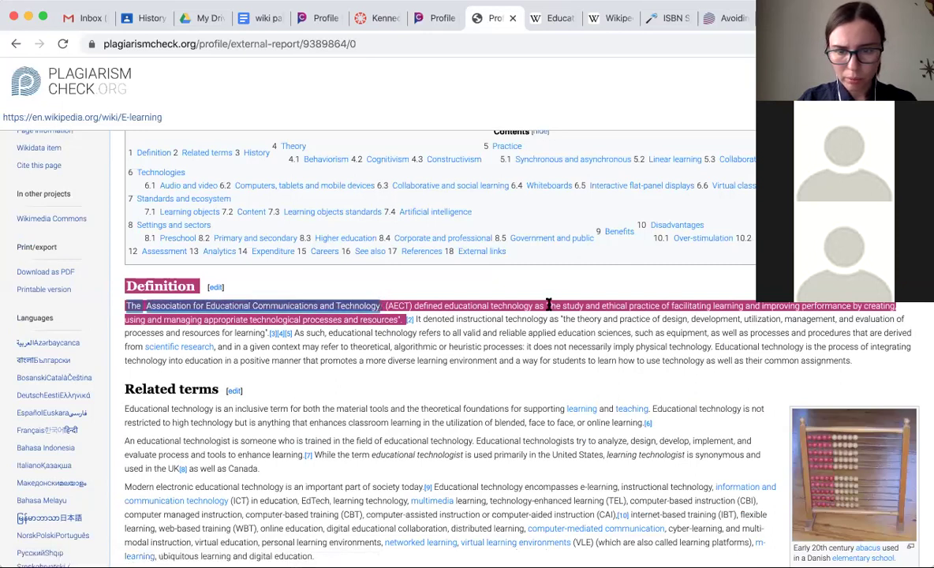
pyautogui.moveTo(548, 305); pyautogui.dragTo(661, 305)
pyautogui.press('super+c')
pyautogui.press('super+f')
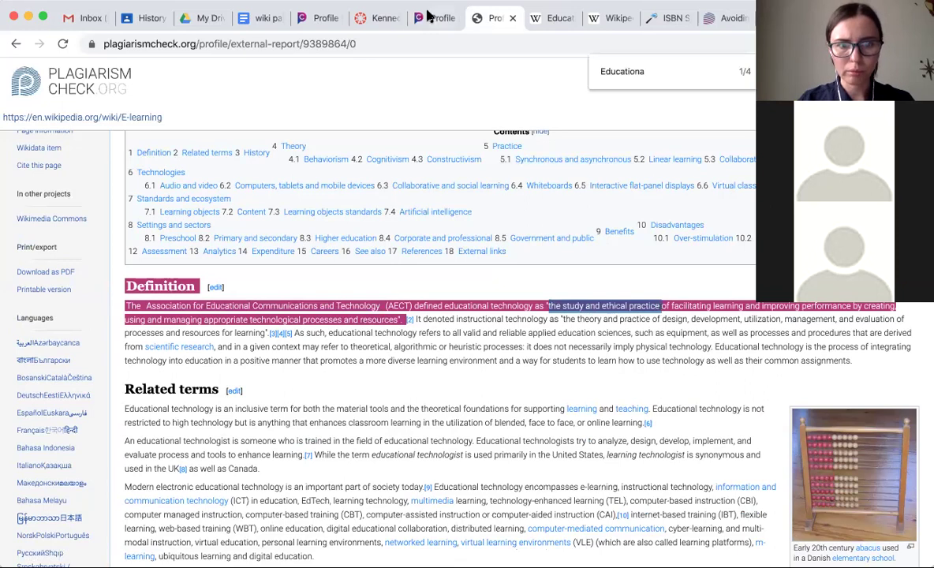
pyautogui.click(426, 16)
pyautogui.press('super+f')
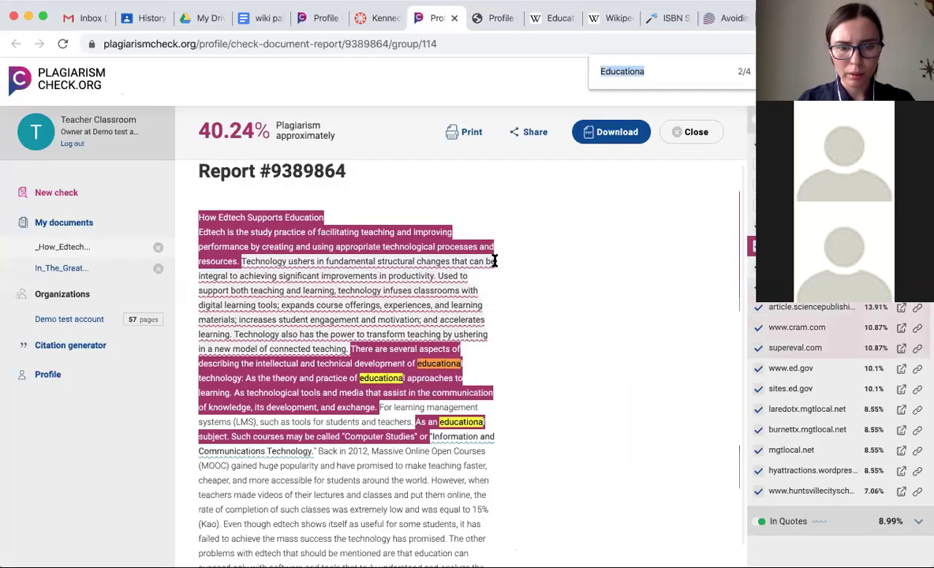
pyautogui.press('super+v')
# Read through the report's highlighted passages for the matching definition, close the text search, and return to the highlighted source copy
pyautogui.scroll(-1, 559, 317)
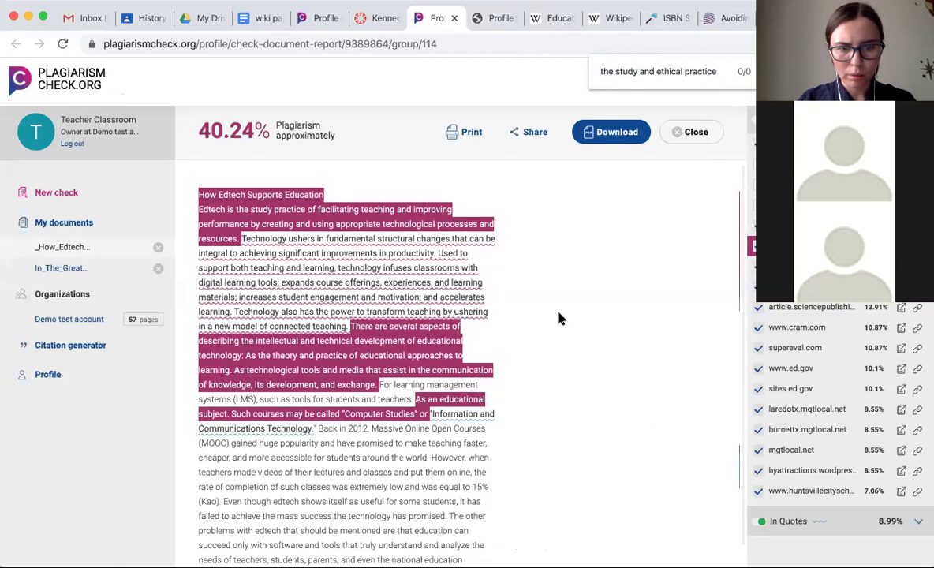
pyautogui.scroll(-1, 558, 317)
pyautogui.scroll(-1, 558, 318)
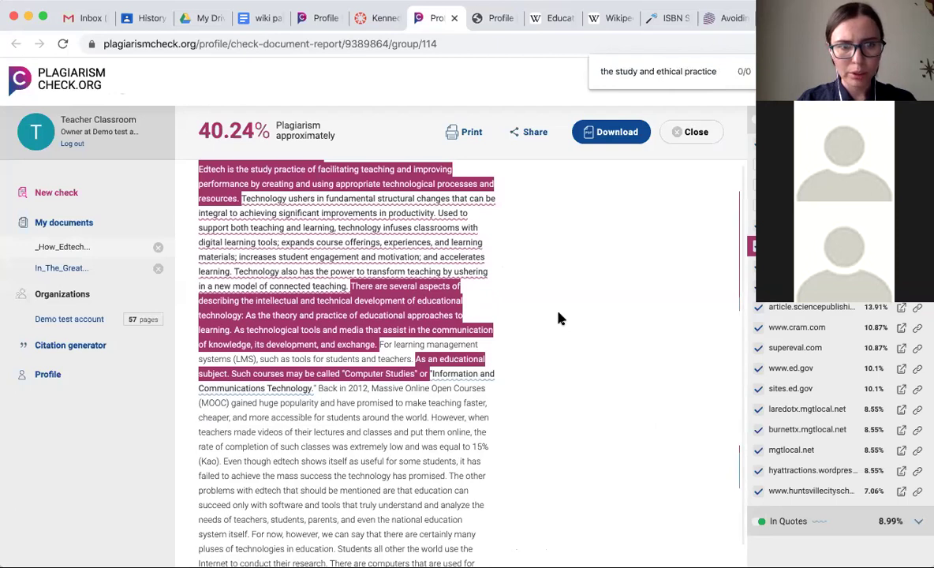
pyautogui.scroll(3, 558, 317)
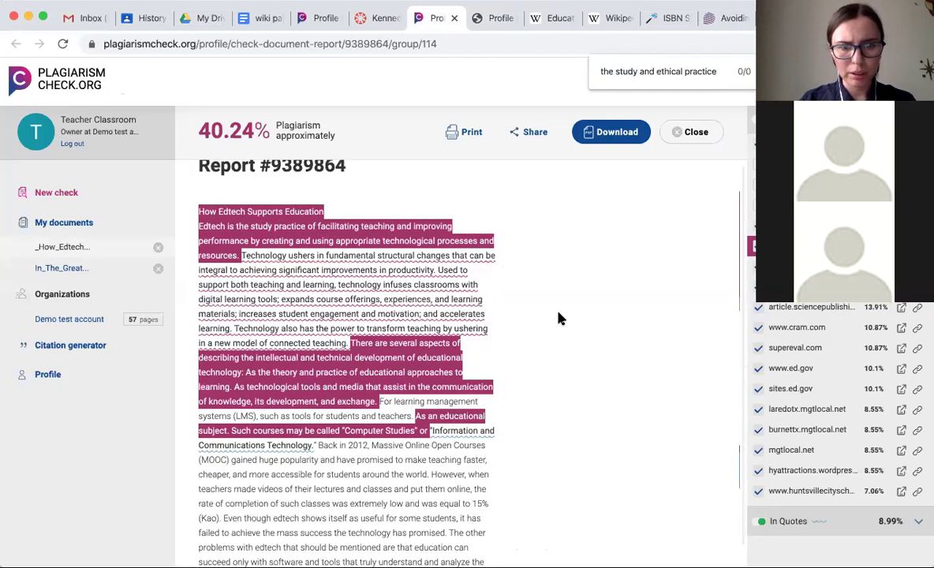
pyautogui.scroll(1, 559, 317)
pyautogui.scroll(-1, 559, 317)
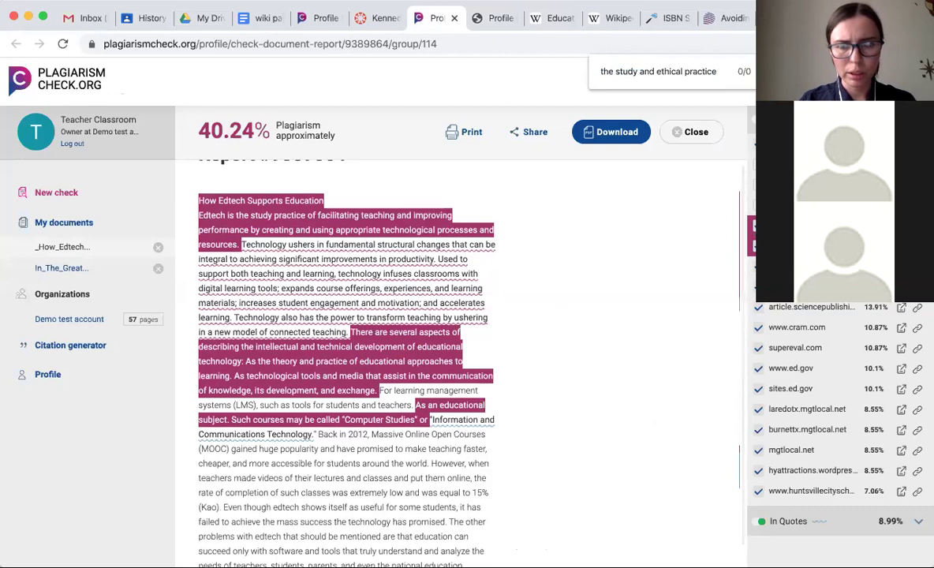
pyautogui.scroll(-2, 643, 252)
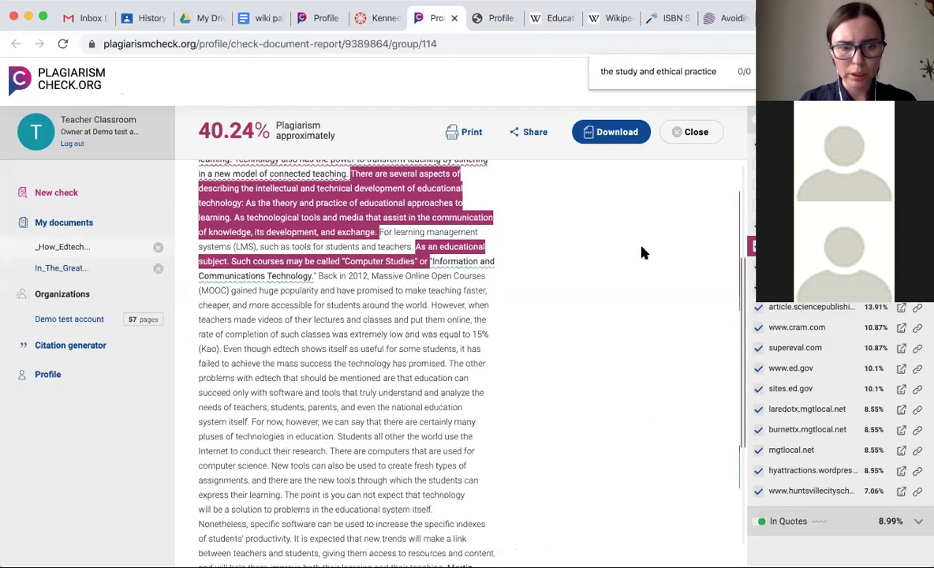
pyautogui.scroll(-1, 643, 253)
pyautogui.scroll(2, 643, 252)
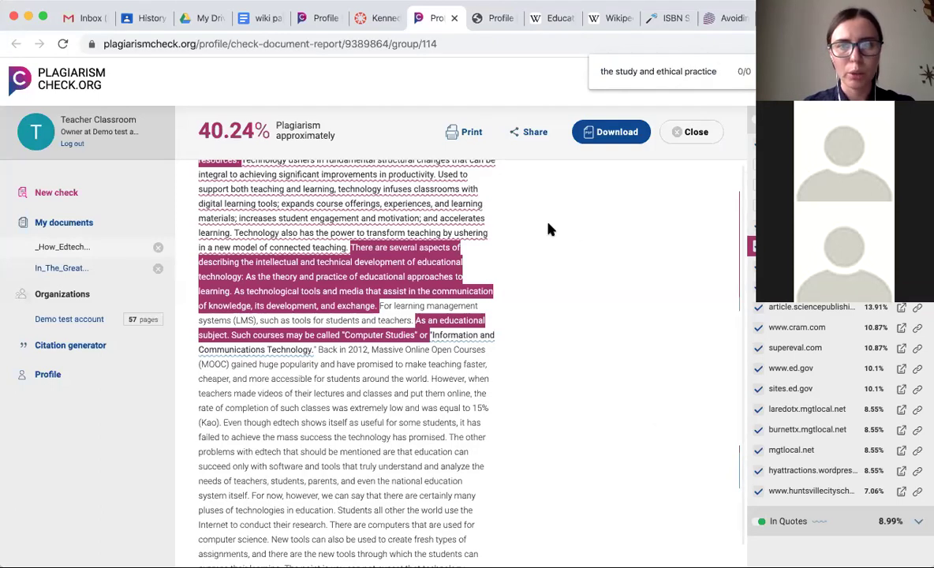
pyautogui.press('Escape')
pyautogui.click(497, 21)
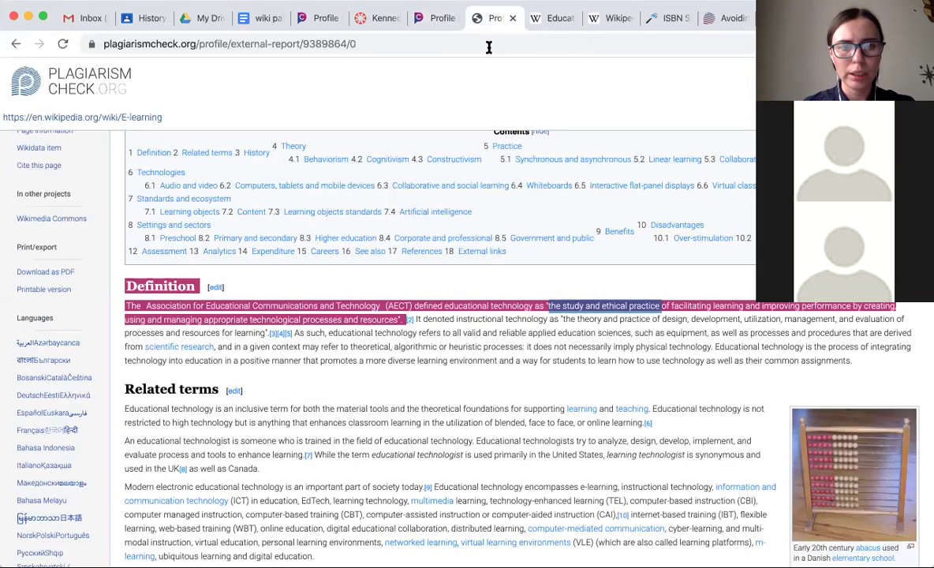
# Clear the text selection in the E-learning source copy, return to the student's report, and open the list of checked documents
pyautogui.click(436, 280)
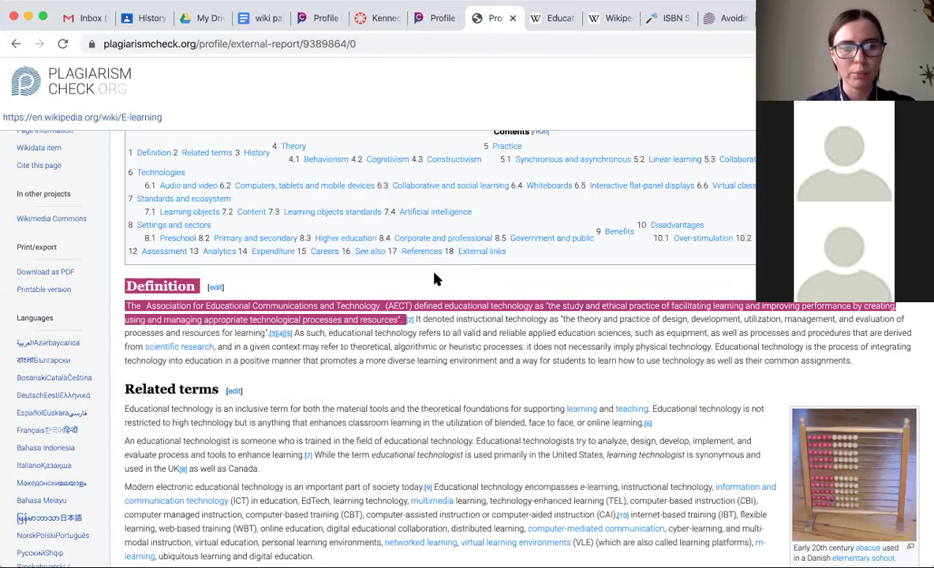
pyautogui.press('super+f')
pyautogui.click(432, 18)
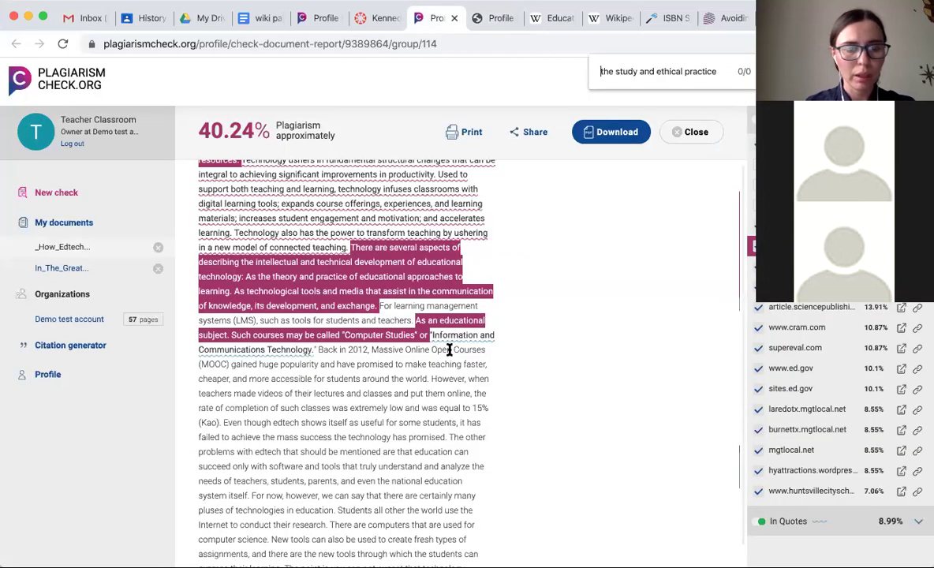
pyautogui.click(41, 226)
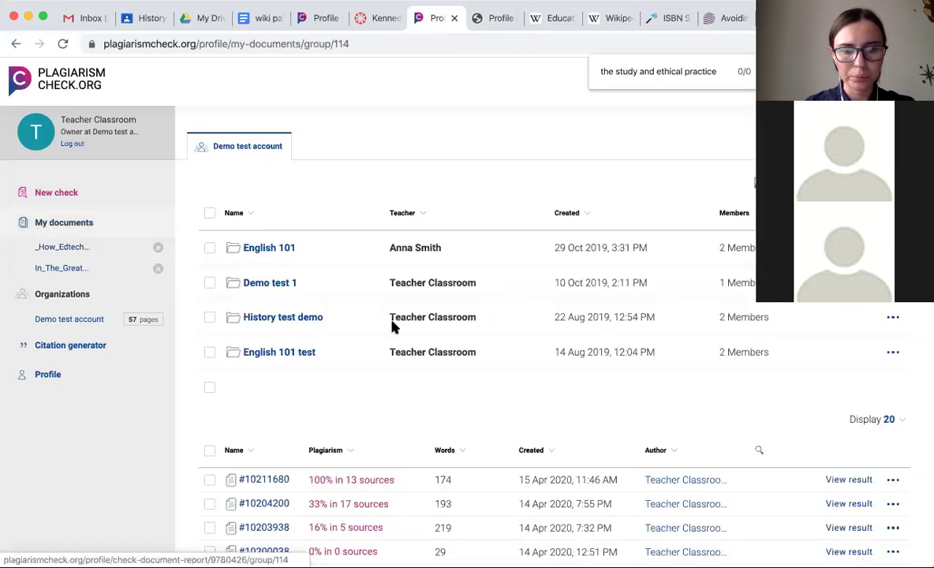
# Load older entries in the list of checked documents twice and open Report #9832496, on students and integrity
pyautogui.scroll(-5, 392, 322)
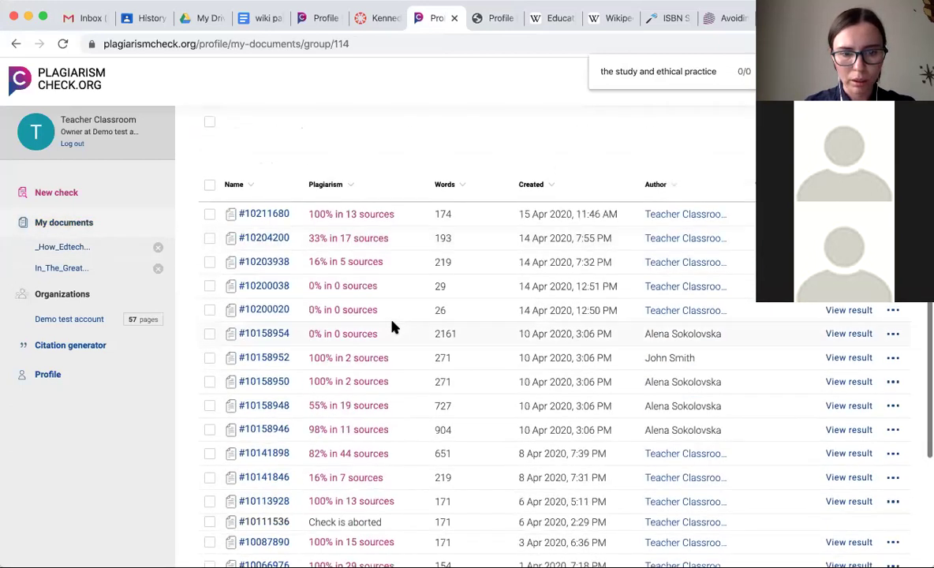
pyautogui.scroll(-4, 392, 327)
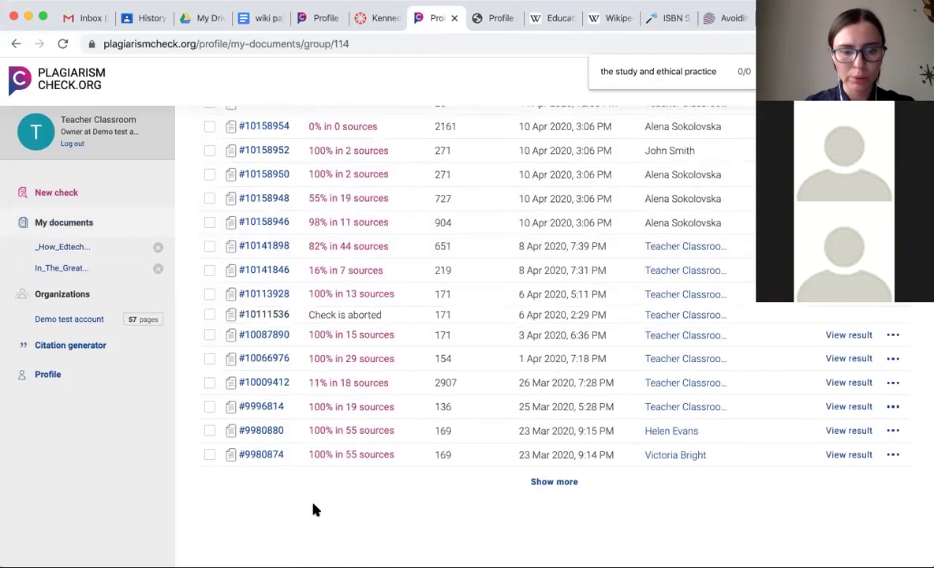
pyautogui.click(513, 481)
pyautogui.click(561, 482)
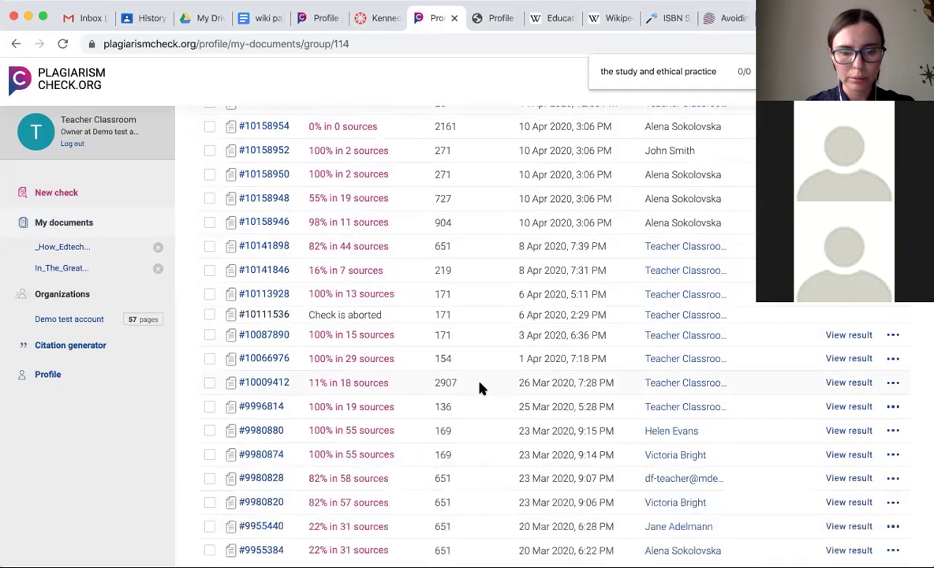
pyautogui.scroll(-5, 481, 386)
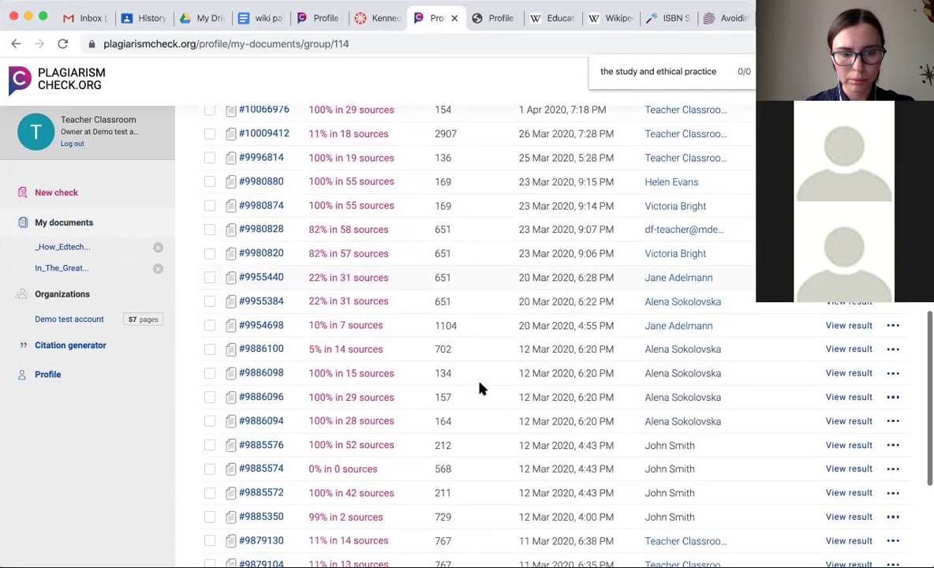
pyautogui.scroll(-5, 481, 386)
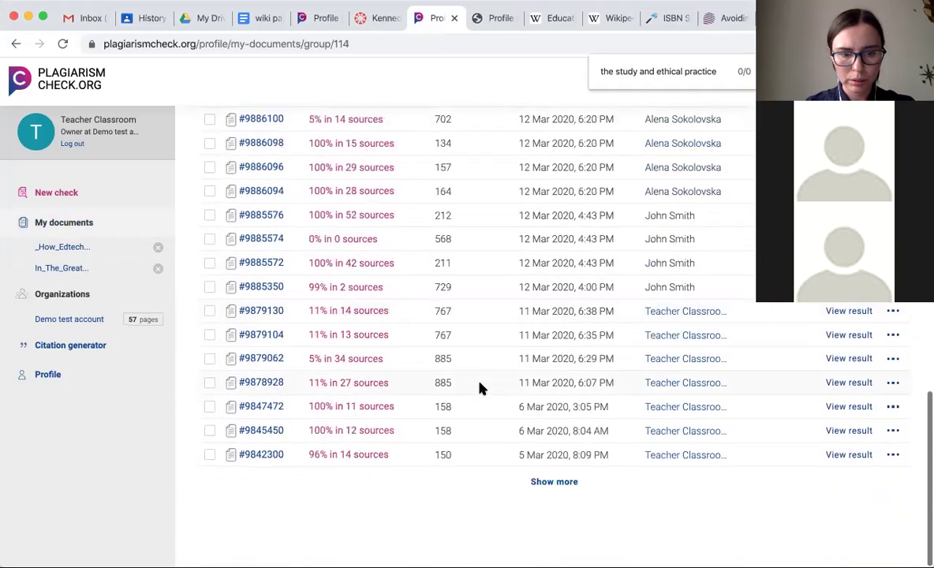
pyautogui.click(544, 478)
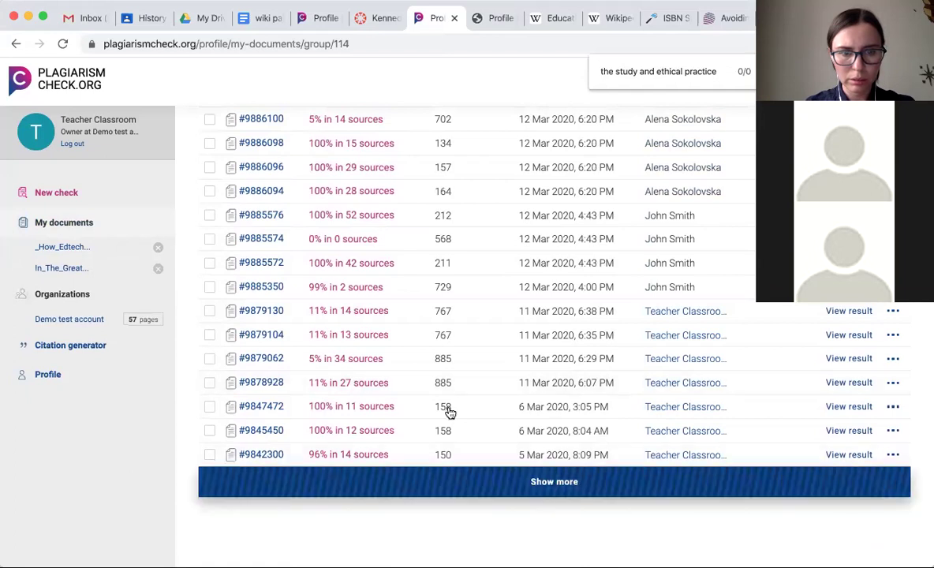
pyautogui.scroll(-2, 448, 410)
pyautogui.click(327, 440)
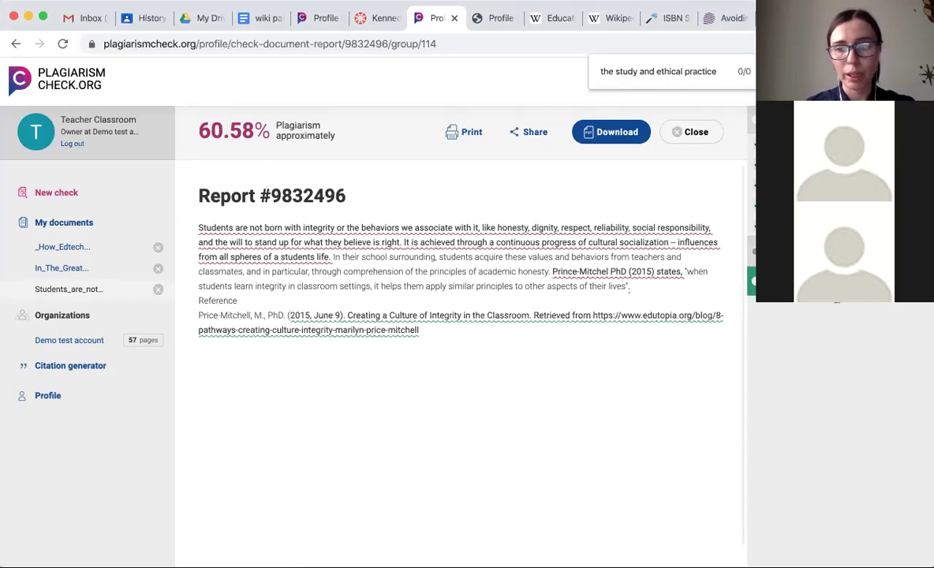
# Examine the report's plagiarism score and matched passages, and open the highlighted copy of the edutopia.org source
pyautogui.click(593, 315)
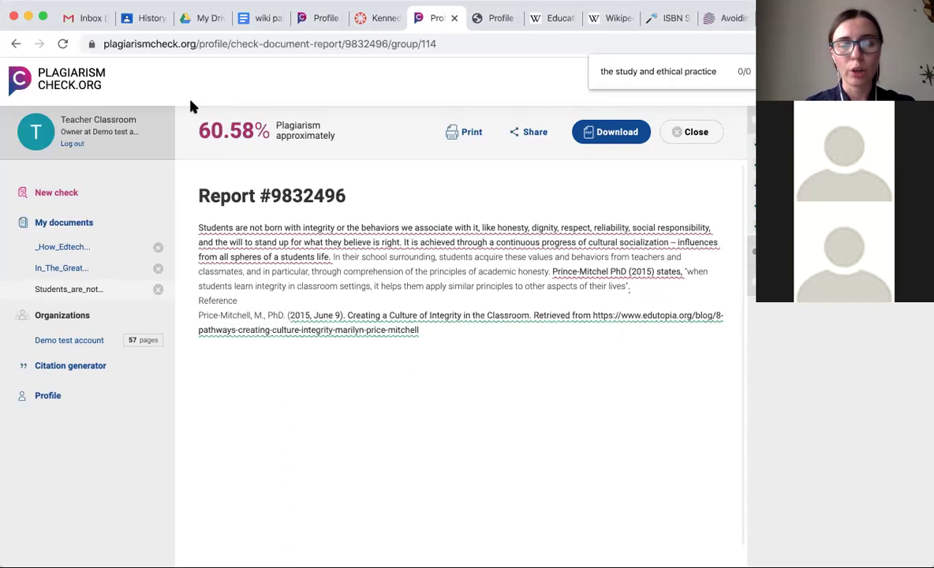
pyautogui.click(257, 130)
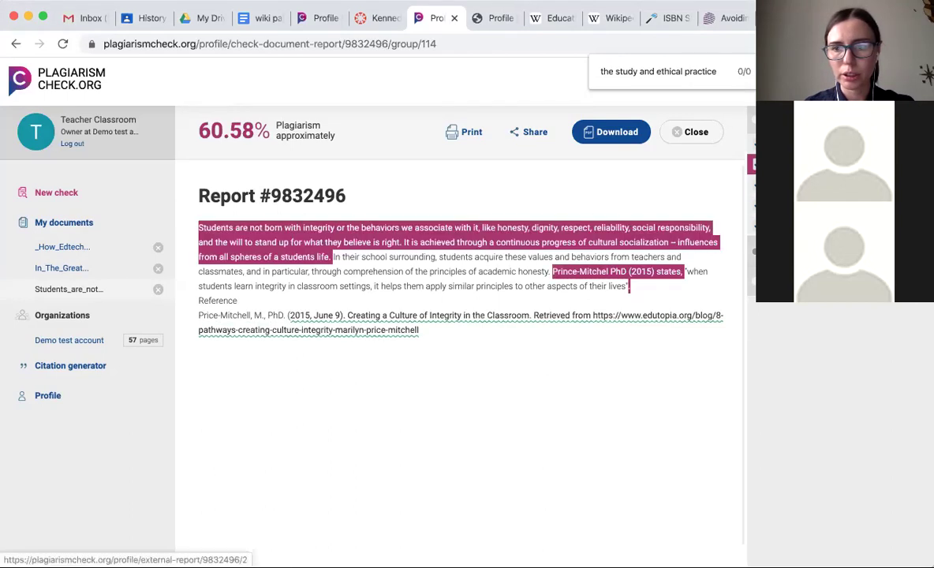
pyautogui.click(615, 272)
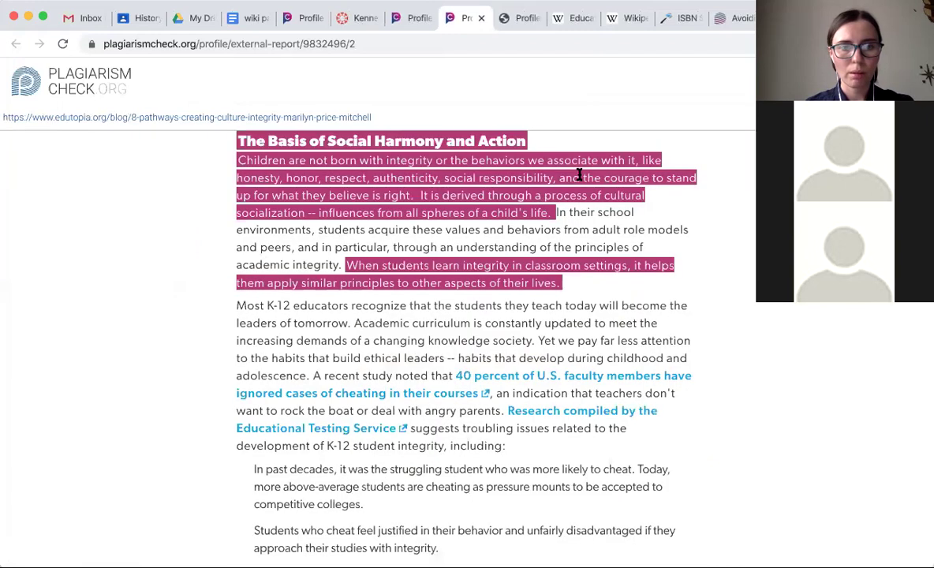
# Look through the edutopia.org copy and select the first sentence under "The Basis of Social Harmony and Action", from "Children" to "right."
pyautogui.scroll(5, 486, 173)
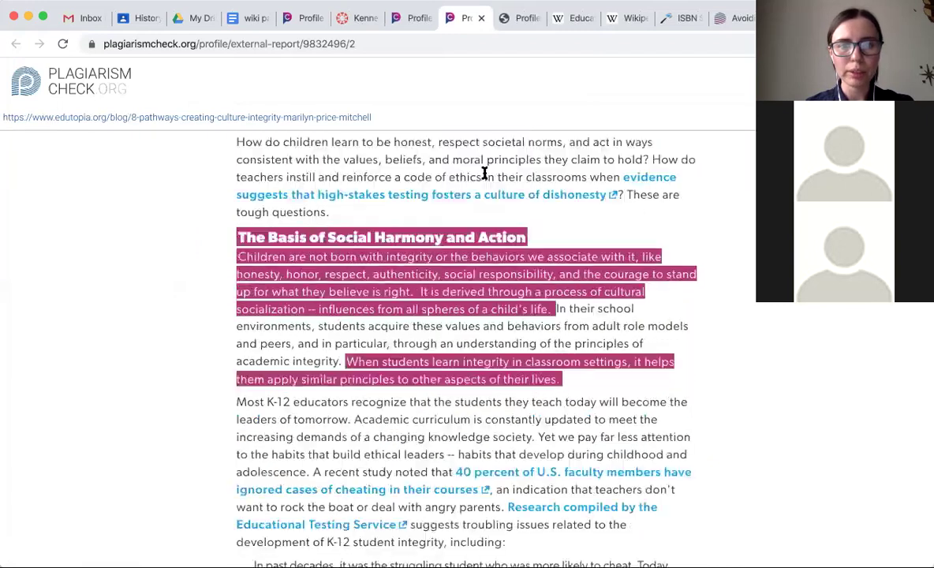
pyautogui.scroll(6, 486, 172)
pyautogui.scroll(-5, 485, 178)
pyautogui.scroll(-6, 486, 179)
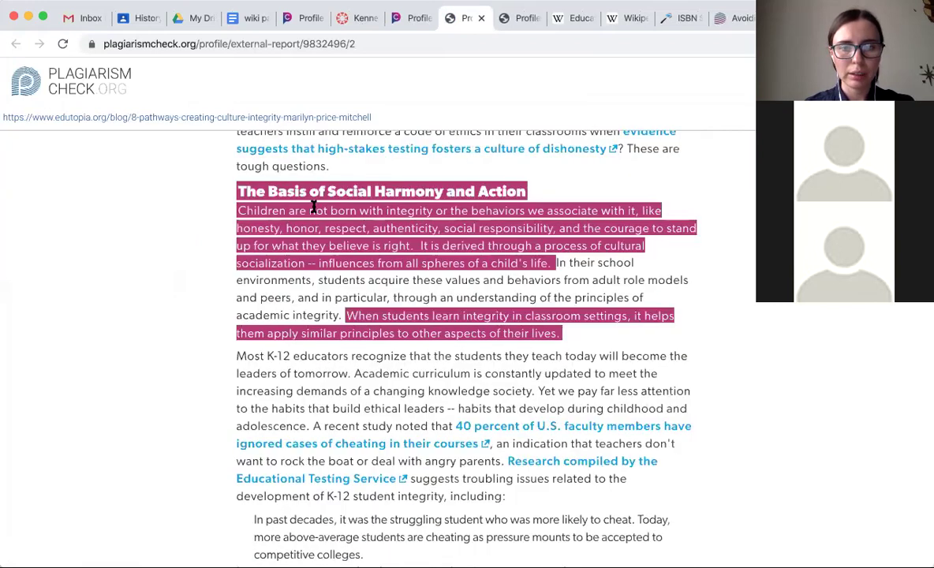
pyautogui.moveTo(245, 210); pyautogui.dragTo(414, 241)
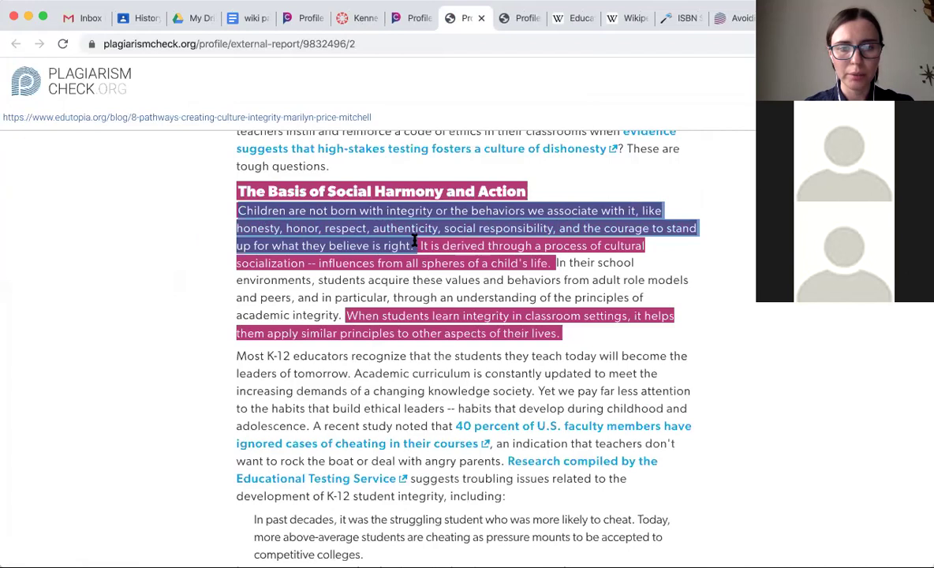
# Return to the report, select its opening sentences up to "a students life" for comparison, close the text search, and clear the selection
pyautogui.click(409, 21)
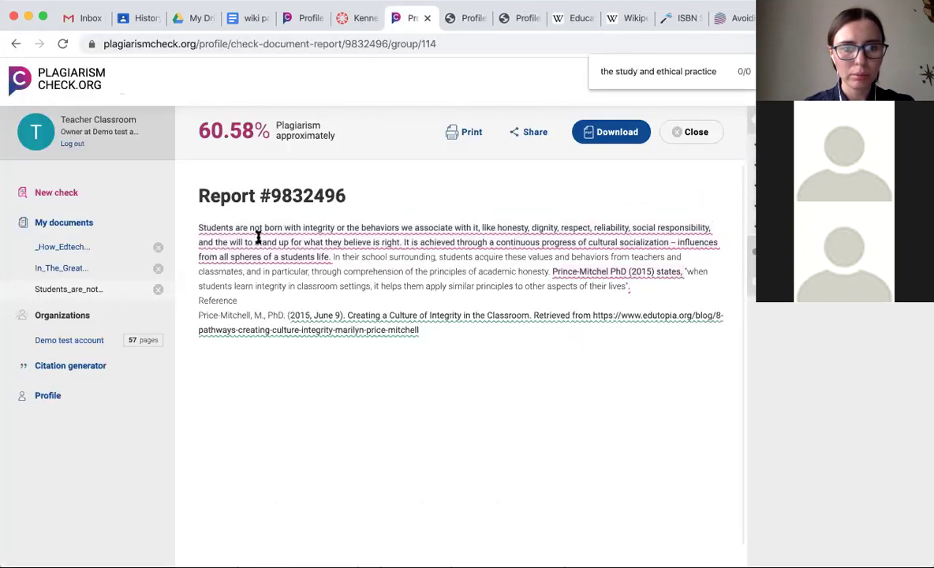
pyautogui.click(199, 227)
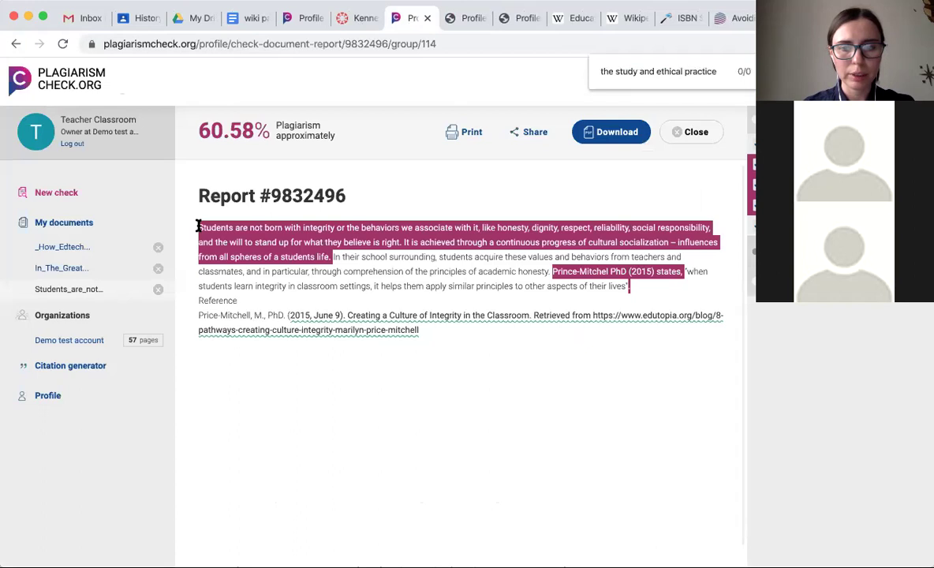
pyautogui.moveTo(199, 227); pyautogui.dragTo(332, 258)
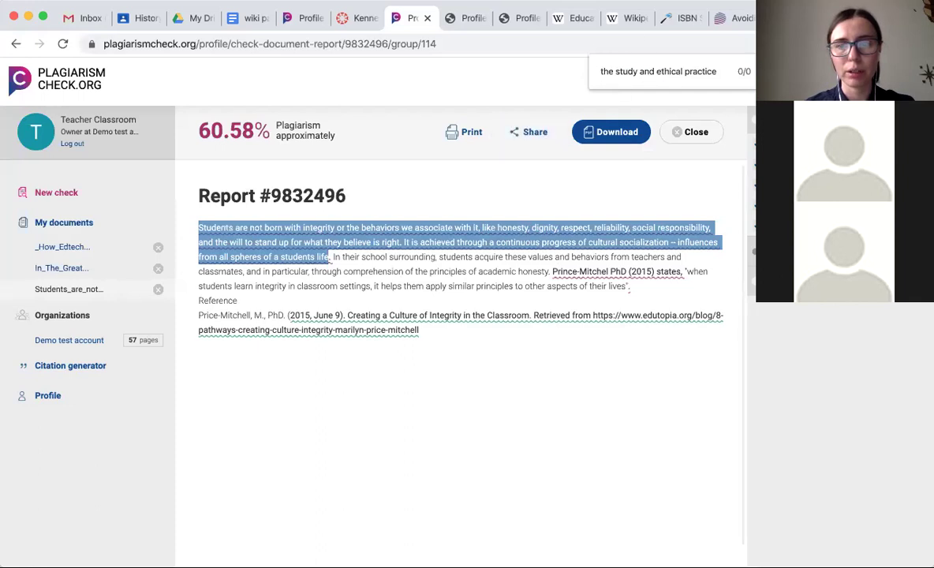
pyautogui.press('Escape')
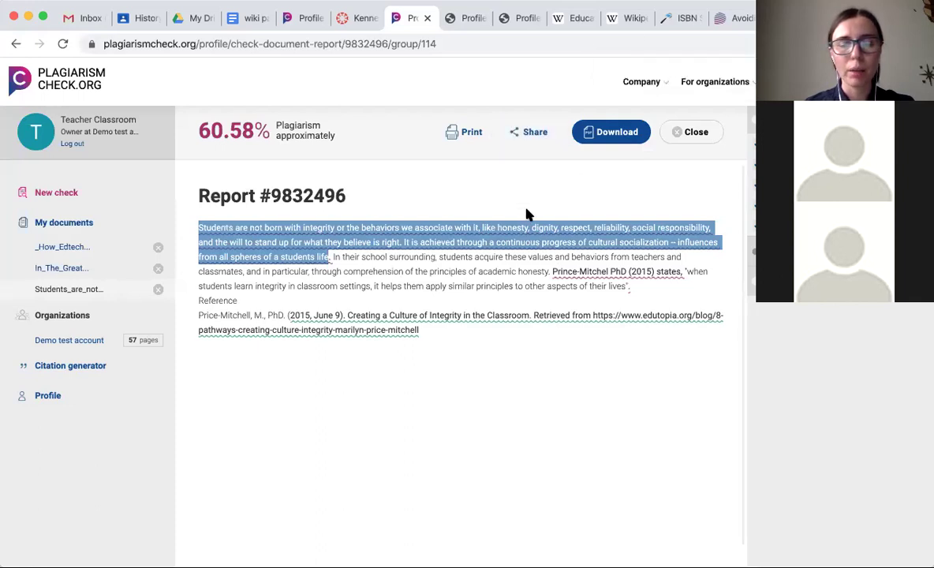
pyautogui.click(440, 269)
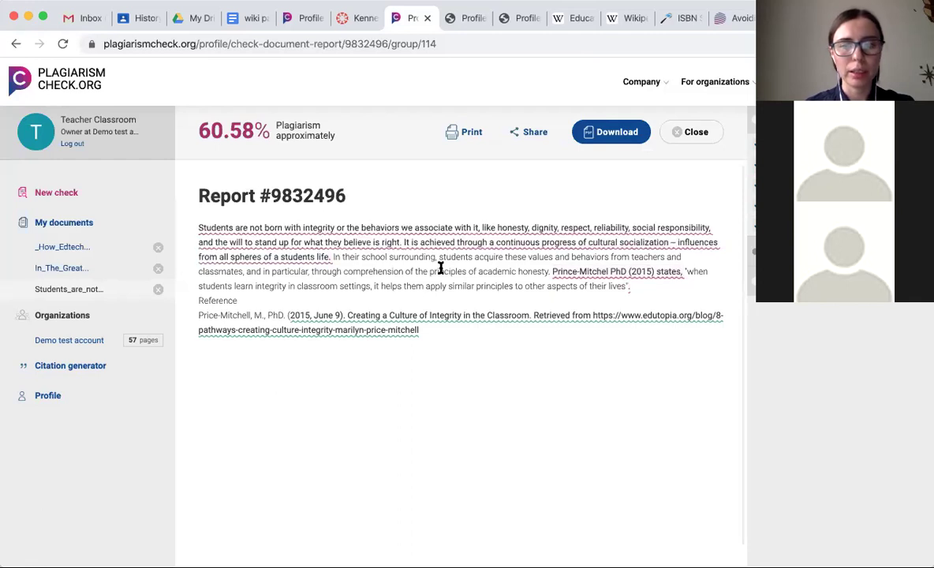
# Select the word "Students" in the report, compare it with the source's "Children" sentence, and return to the report
pyautogui.doubleClick(208, 224)
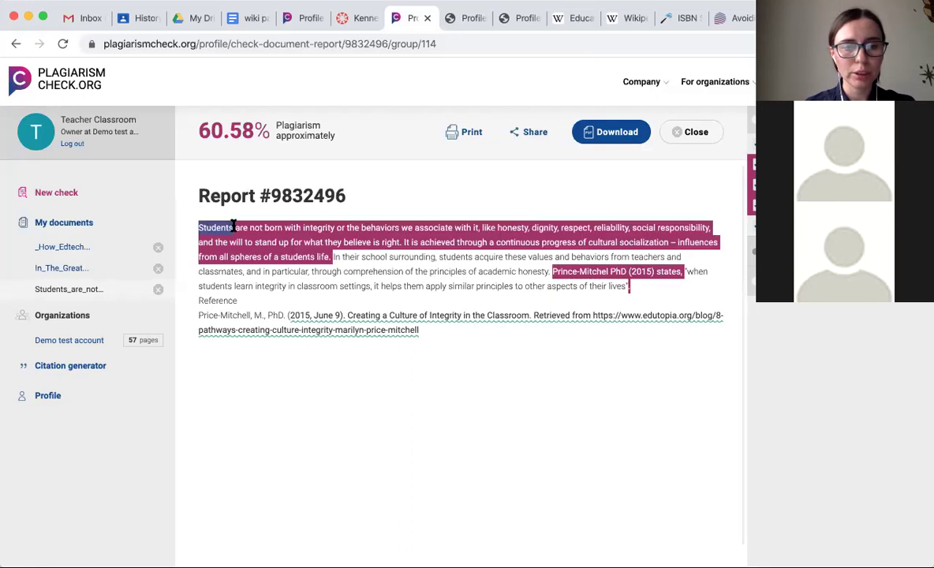
pyautogui.click(464, 20)
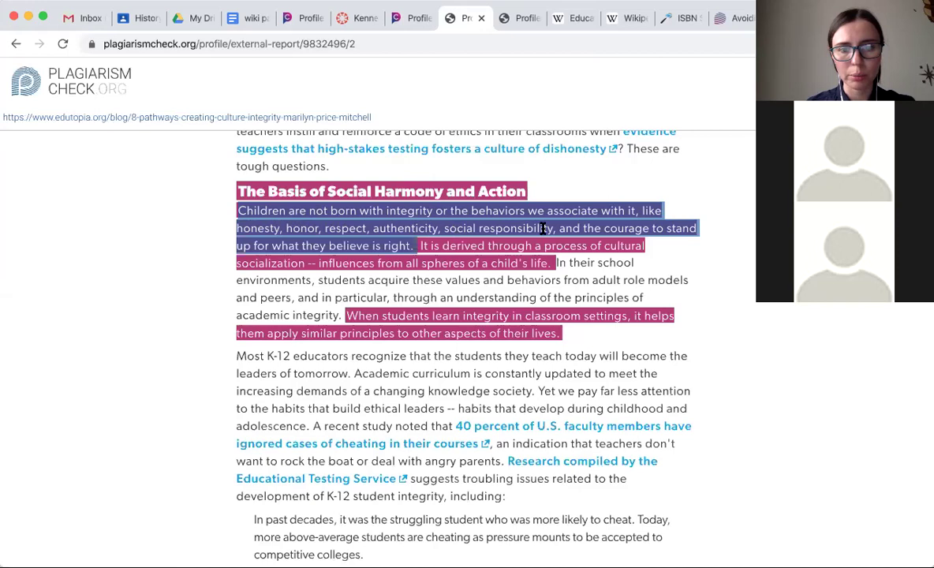
pyautogui.click(404, 19)
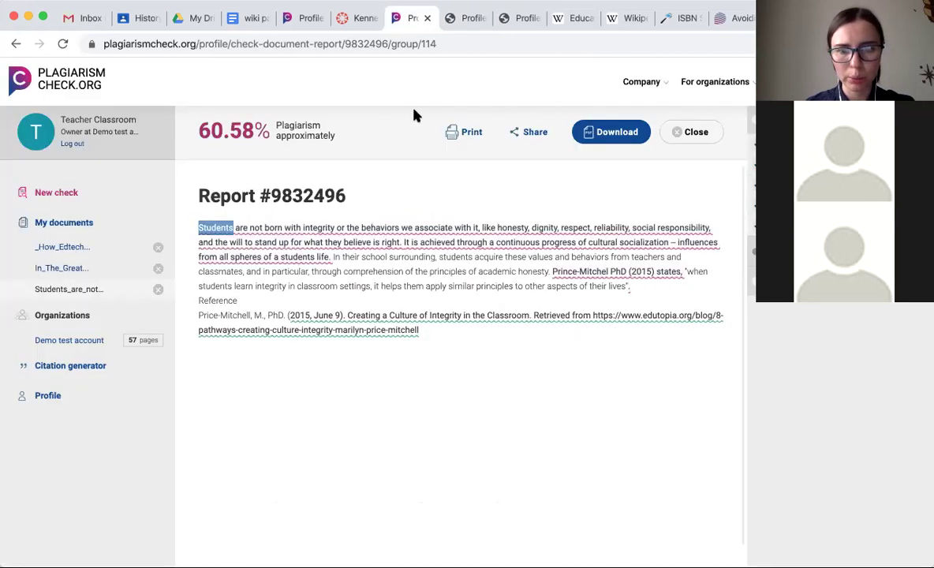